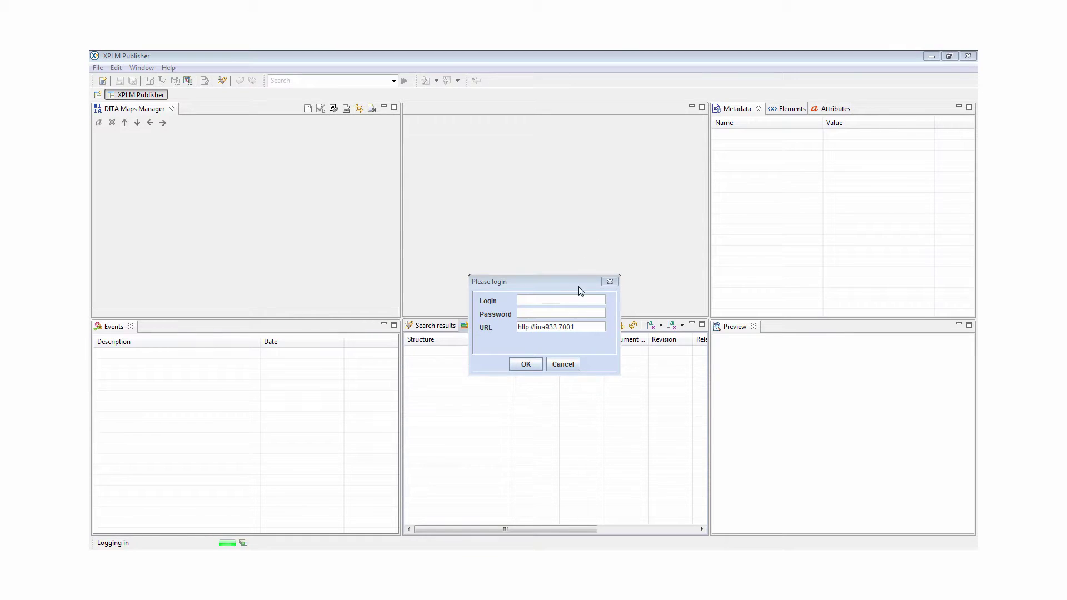
Log in to PLM by entering the login name and password
text(author)
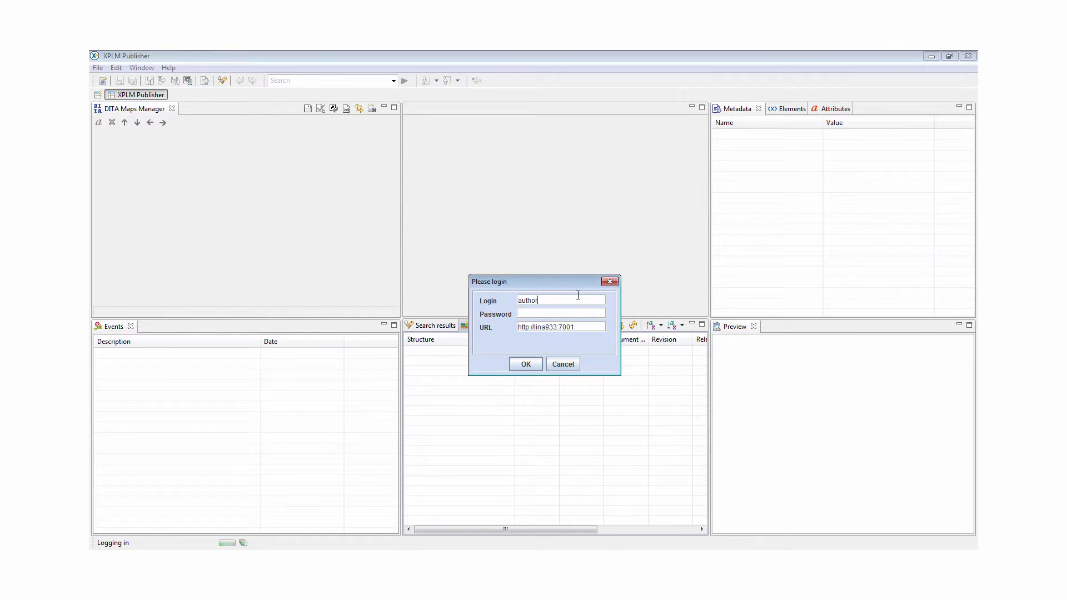
text(author)
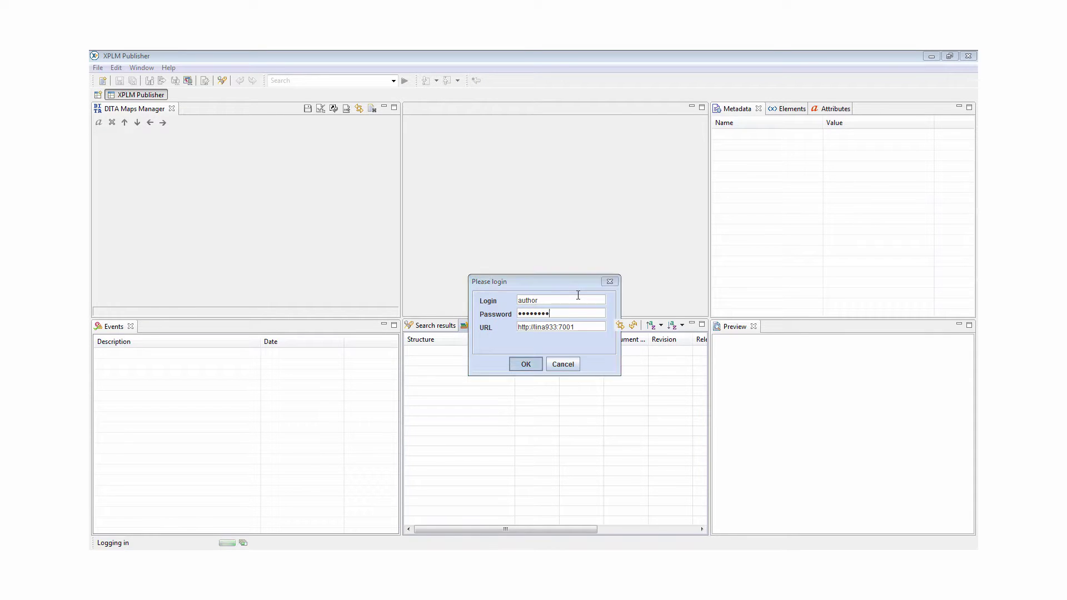
key(Return)
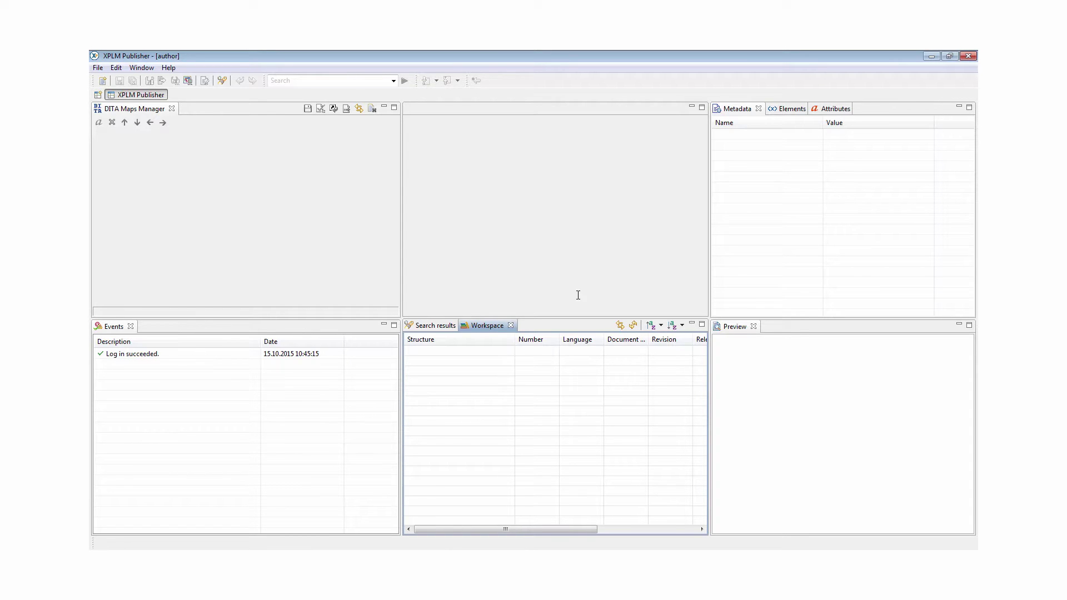
Dock Search results as a full-width bottom panel and Workspace beside the Events log
click(457, 326)
drag(465, 521, 476, 544)
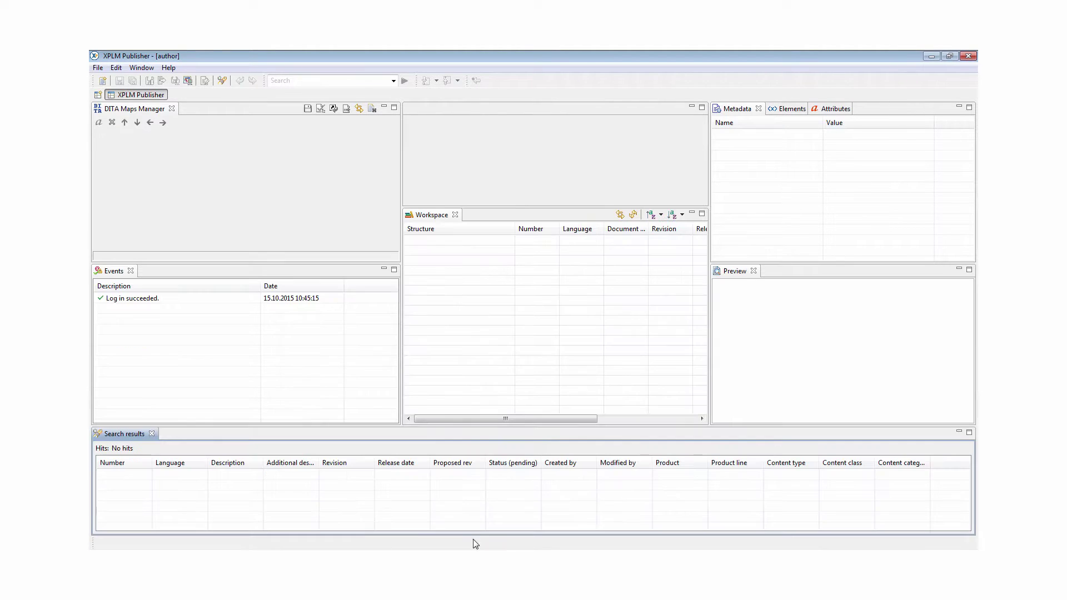
drag(444, 216, 282, 269)
Save the current panel layout as a new perspective named myLayout
right_click(161, 96)
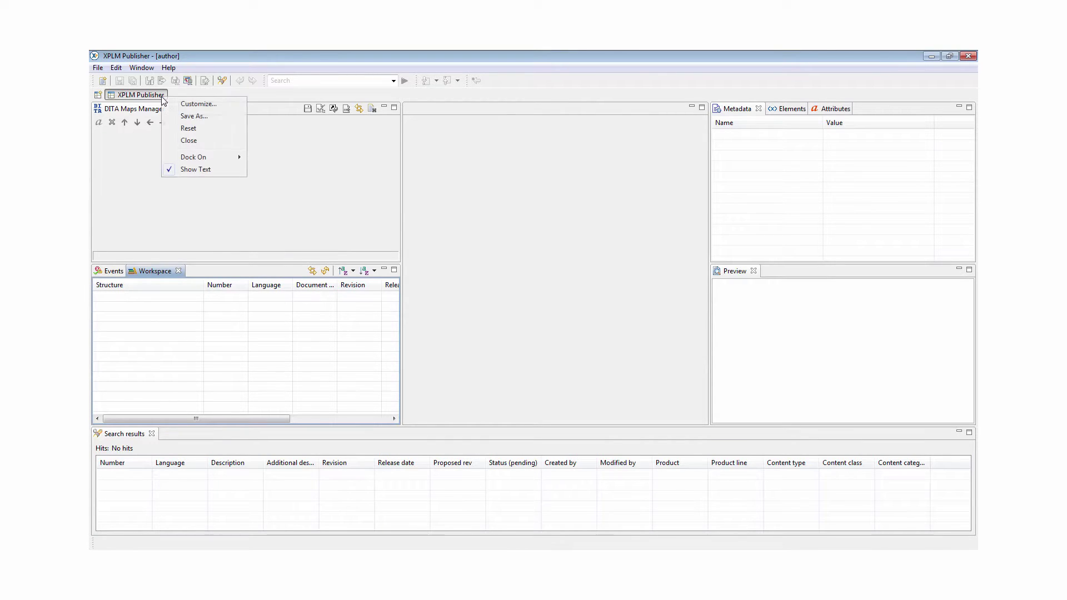
click(185, 115)
text(myLayout)
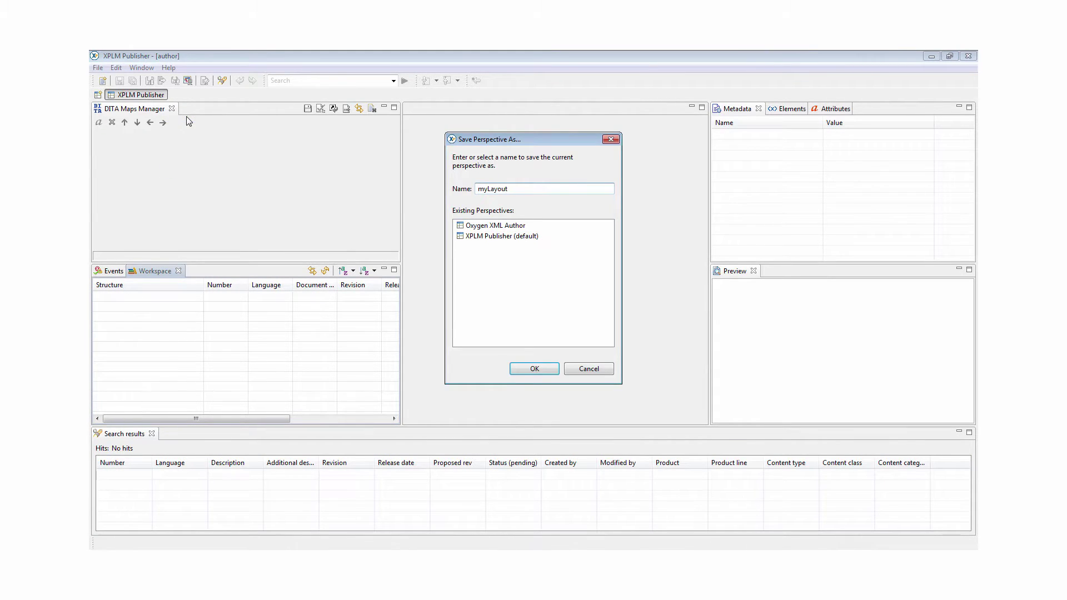
key(Return)
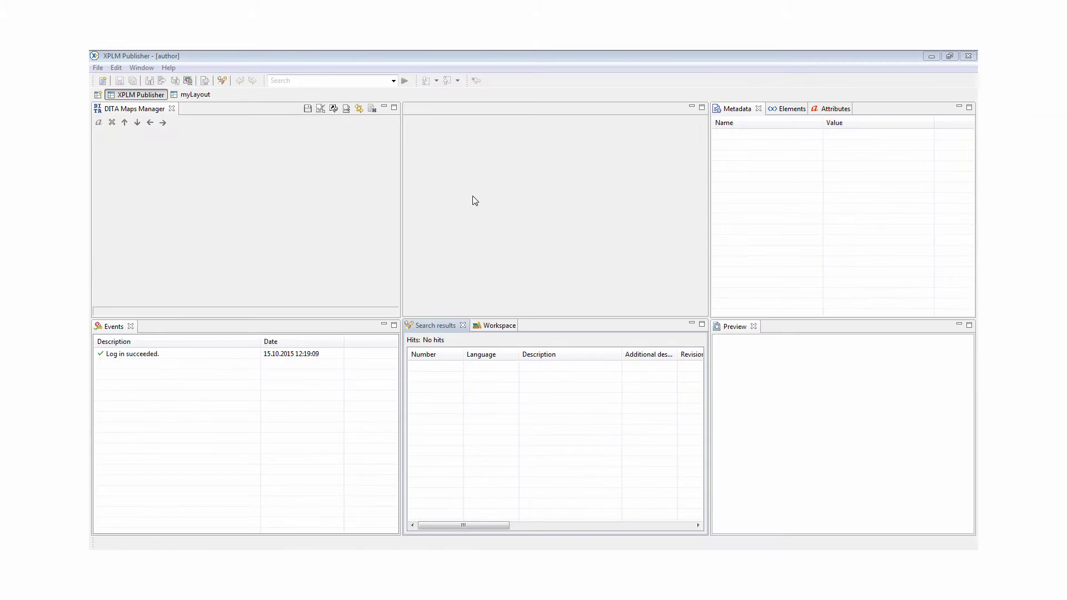
Run a detailed PLM search for type Document with additional description *demo*
click(229, 83)
click(479, 128)
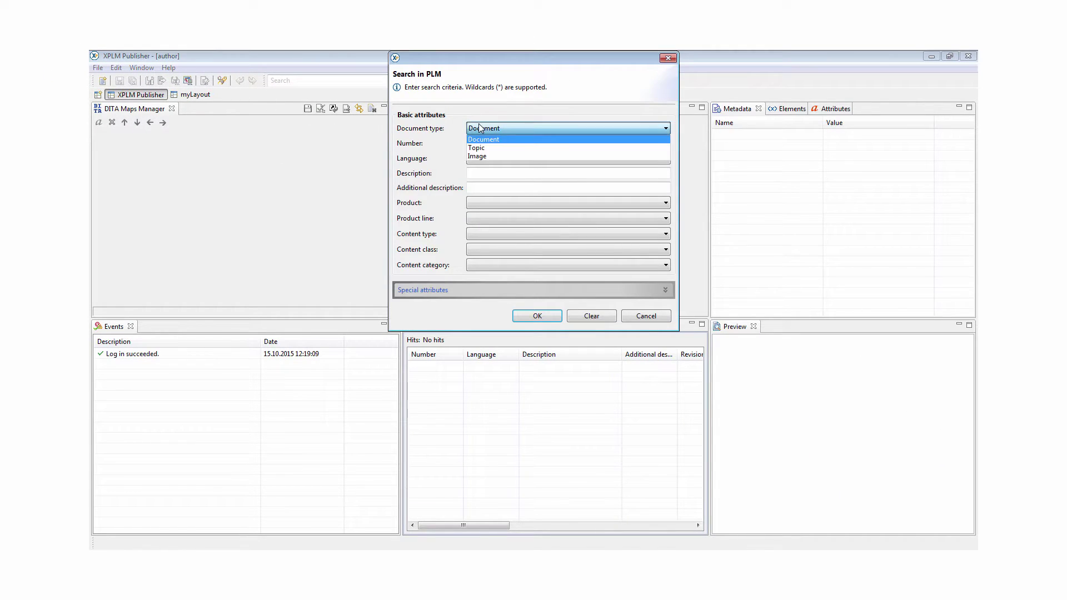
click(487, 141)
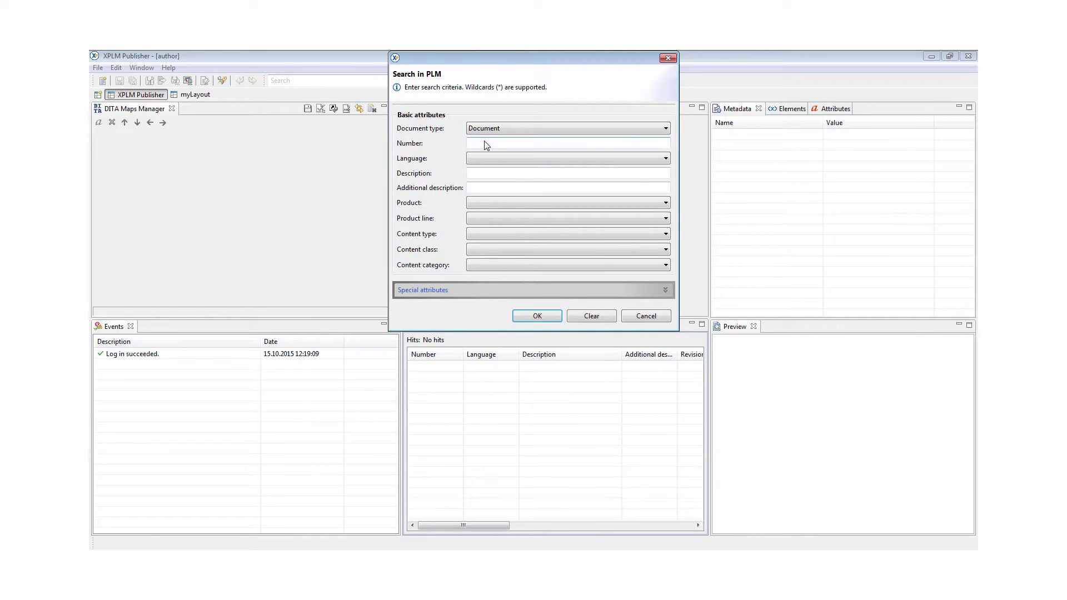
click(483, 188)
text(**)
key(Left)
text(demo)
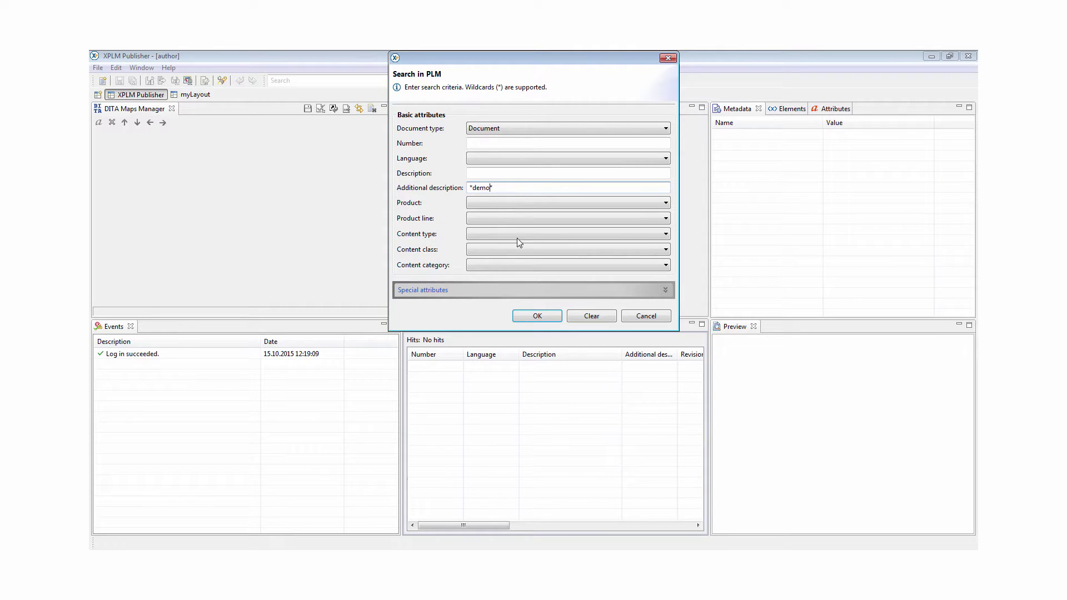
click(536, 314)
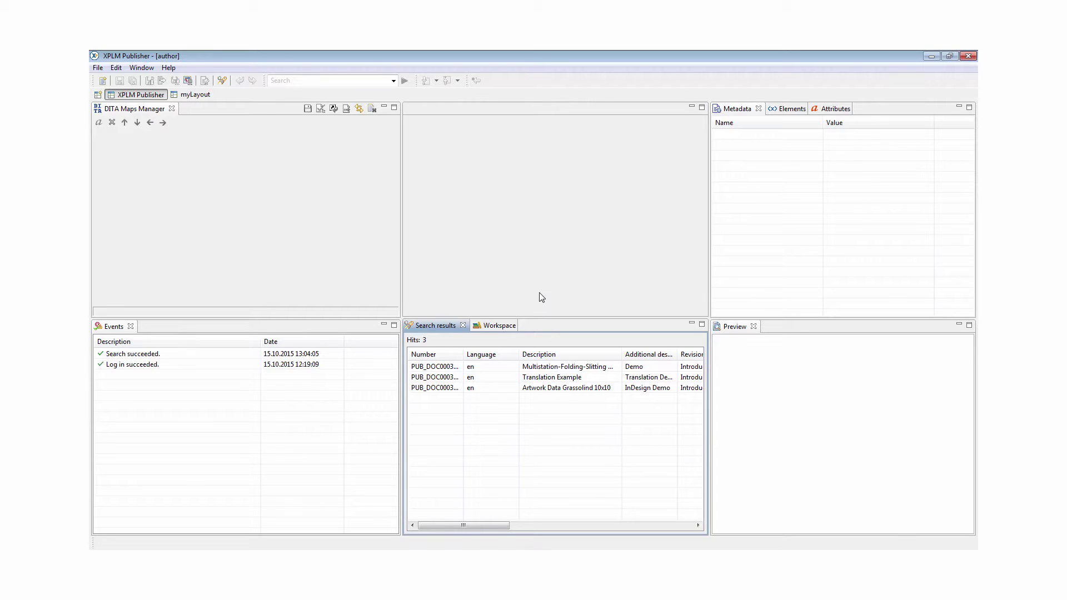
Quick-search for demo and show the Multistation-Folding-Slitting Machine document's metadata
click(381, 81)
text(demo)
key(Return)
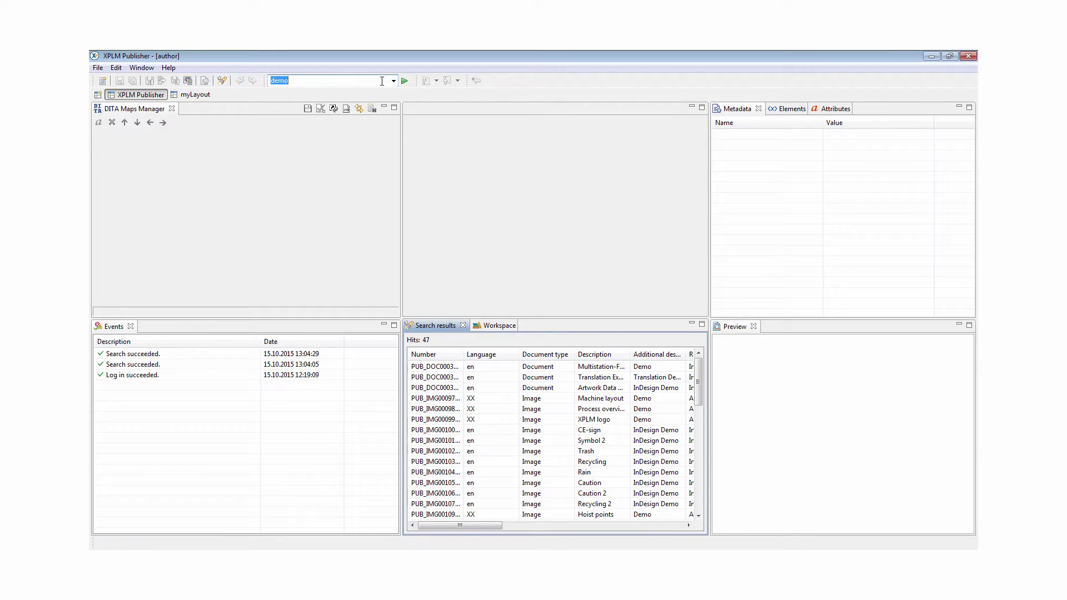
click(454, 368)
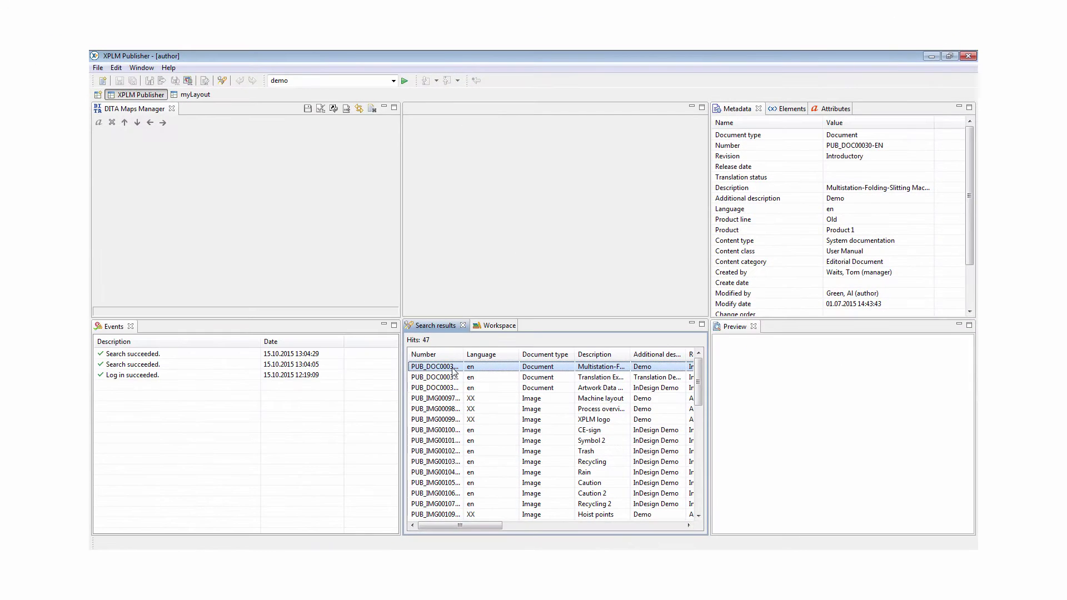
Change the Multistation-Folding-Slitting Machine document's product metadata to Product 2
right_click(454, 371)
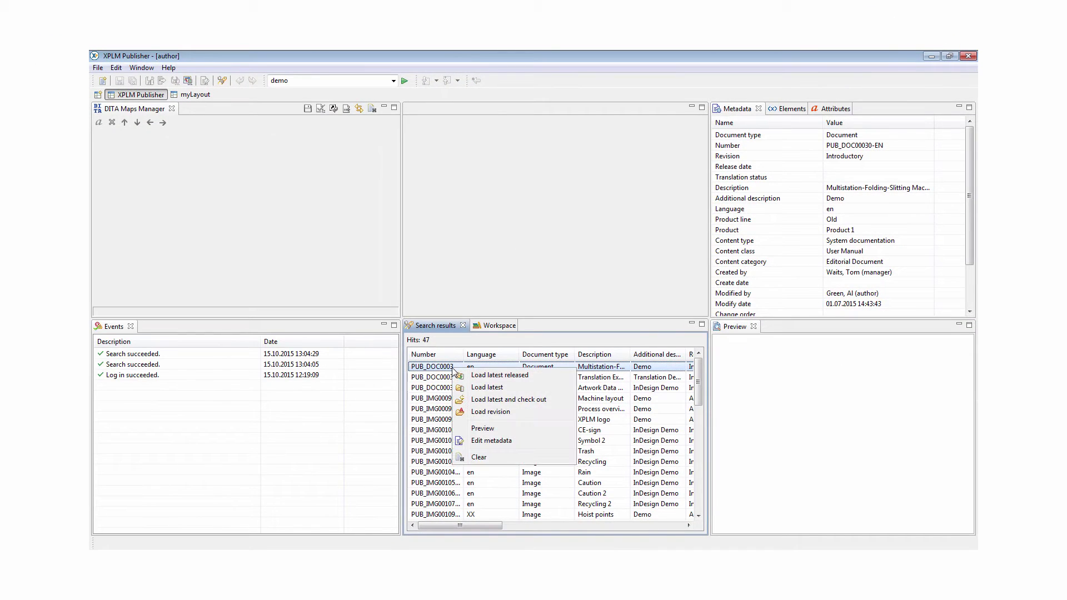
click(490, 442)
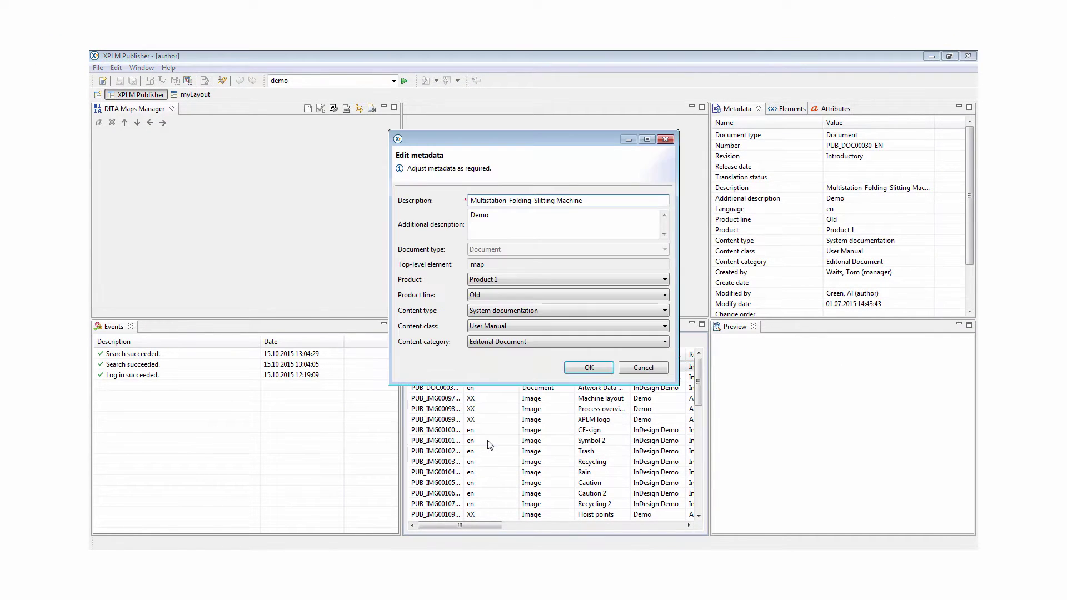
click(485, 282)
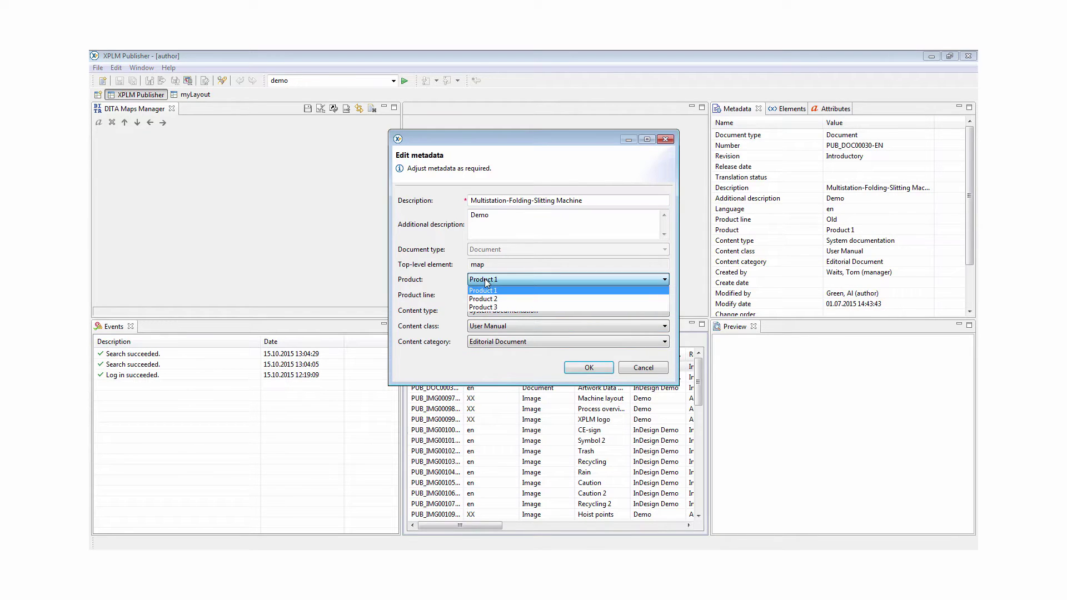
click(490, 297)
click(590, 369)
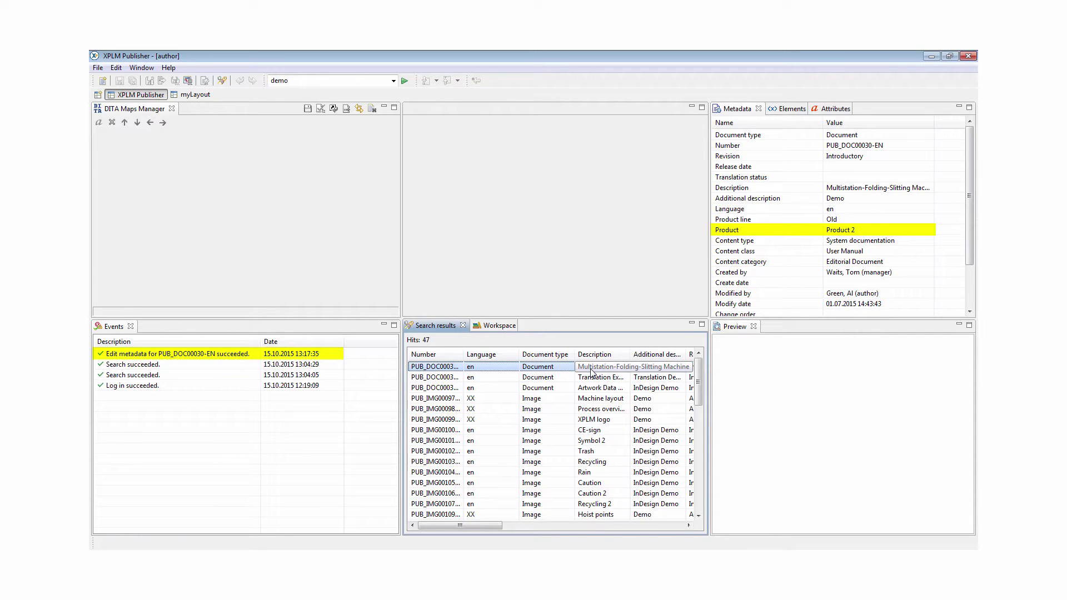
right_click(456, 369)
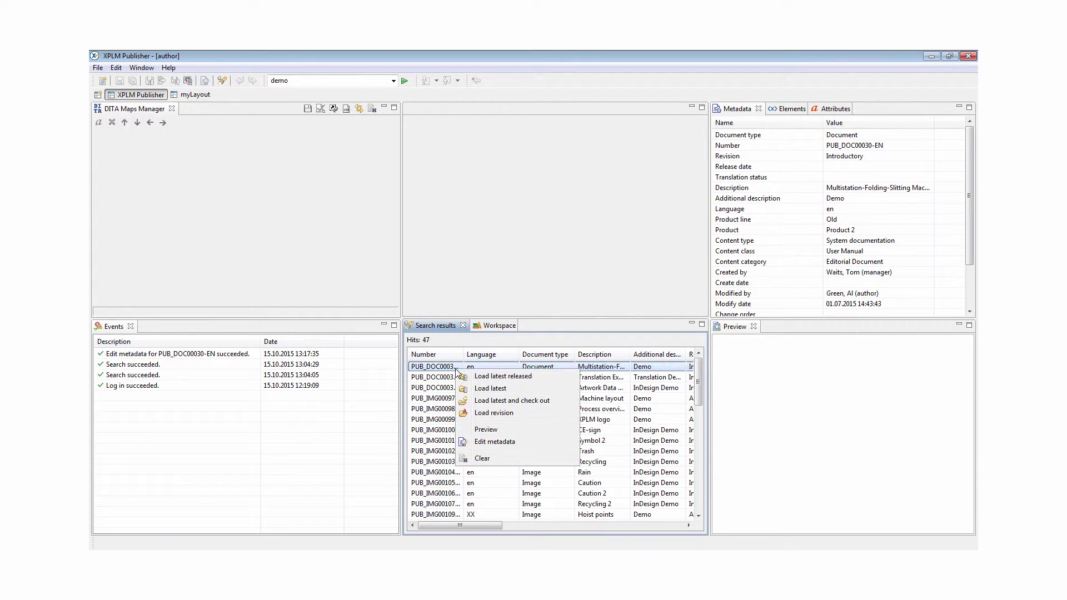
Load the latest PUB_DOC00030-EN map and review the Disclaimer of liability topic's actions
click(479, 390)
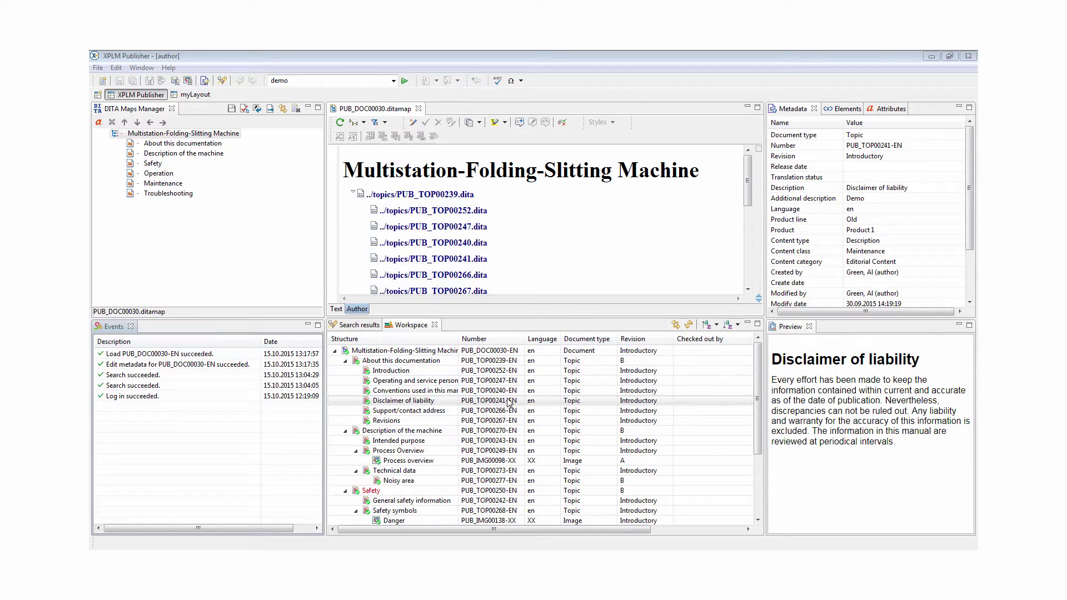
right_click(508, 401)
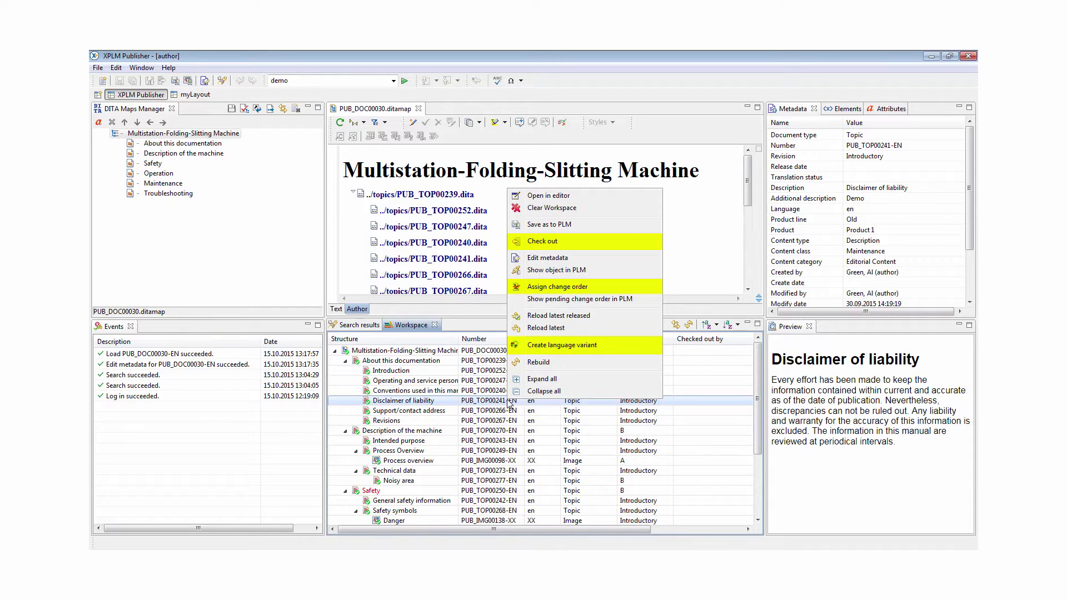
key(Escape)
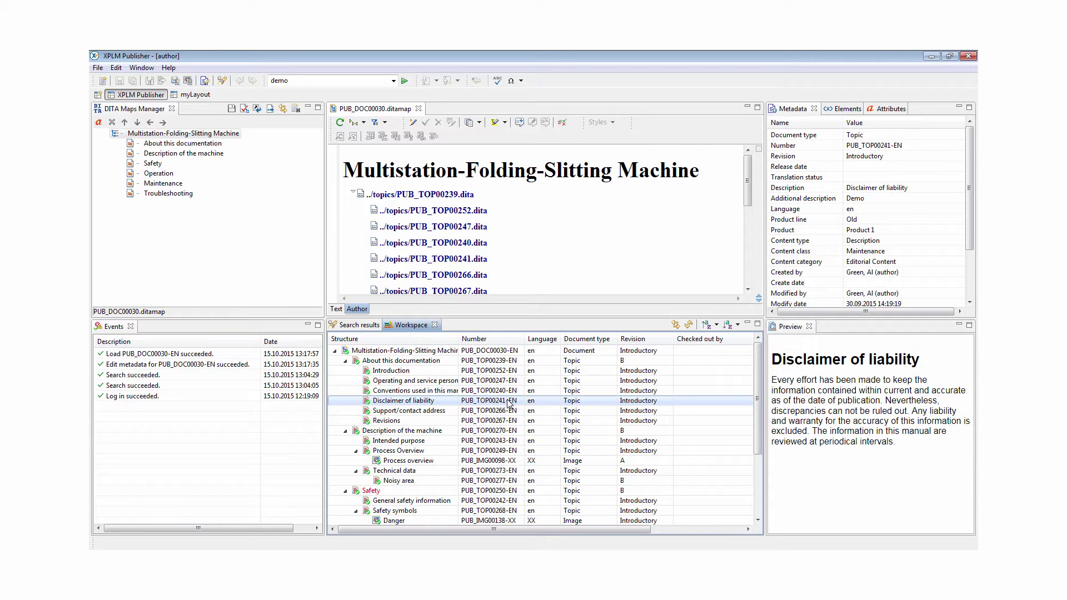
Check out the Disclaimer of liability topic, PUB_TOP00241-EN, for editing
right_click(509, 403)
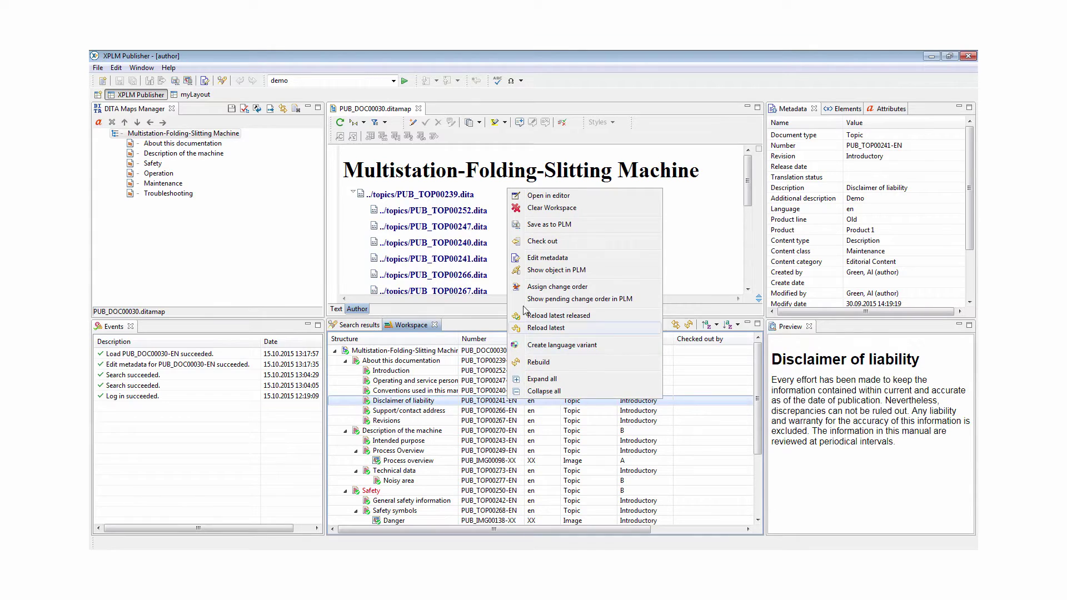
click(523, 245)
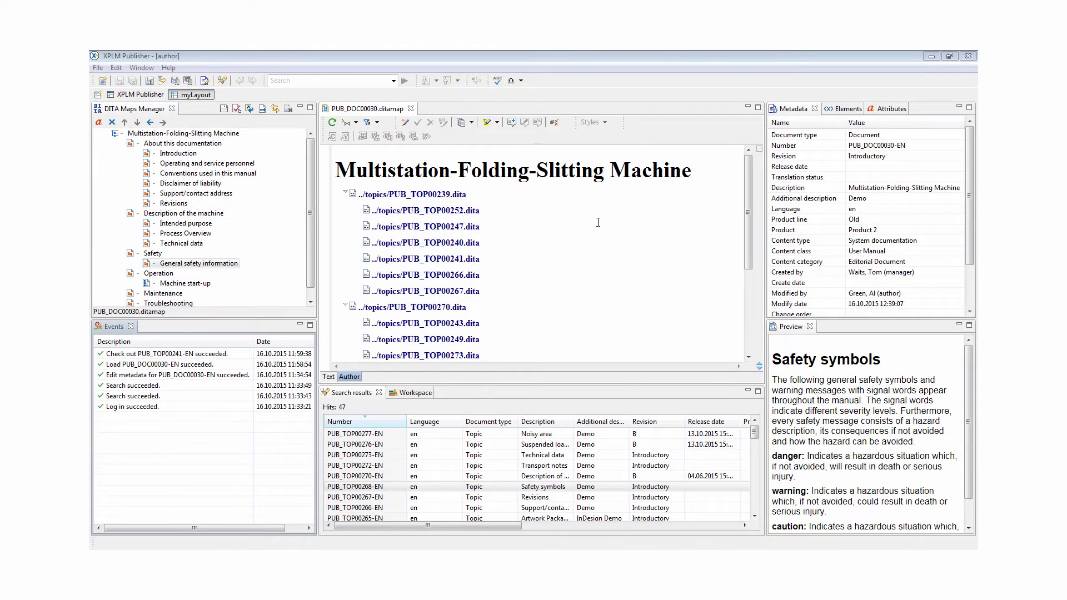
Add PUB_TOP00268-EN under Safety after General safety information and save the map
drag(355, 487, 203, 256)
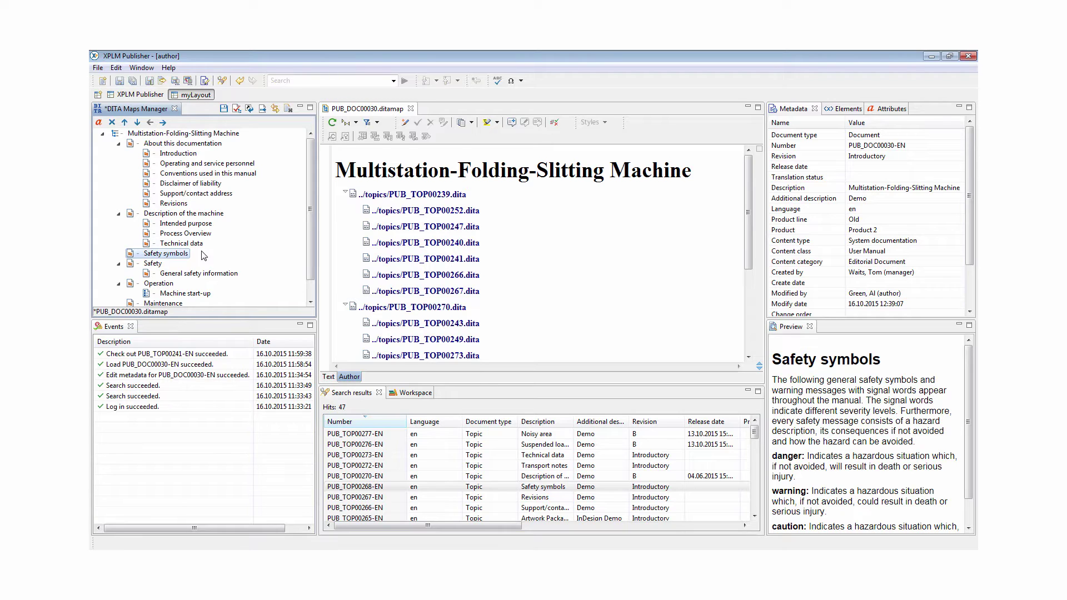
click(137, 122)
click(162, 122)
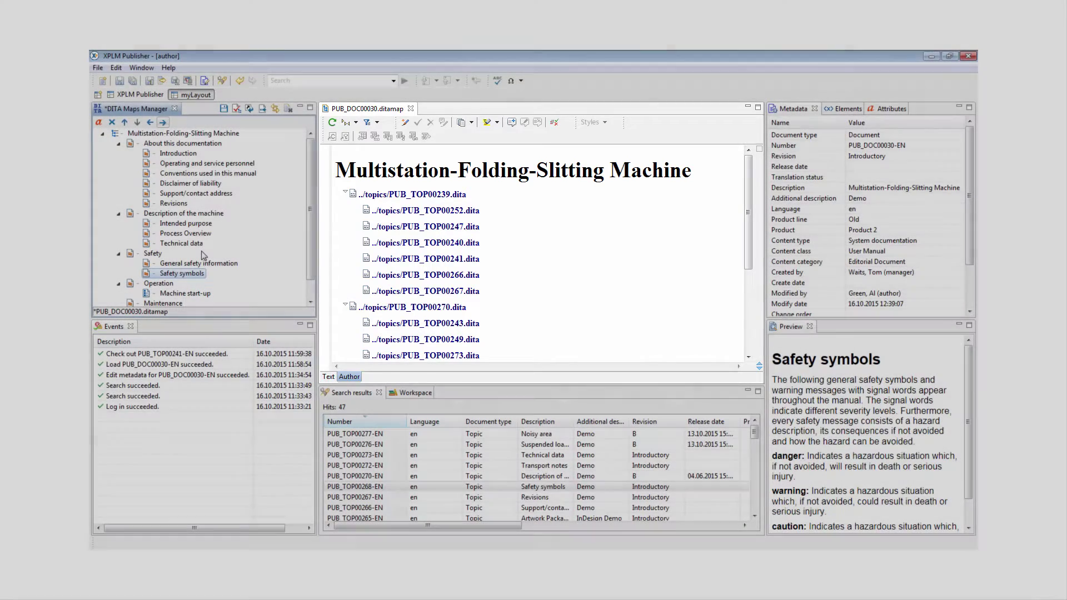
key(ctrl+s)
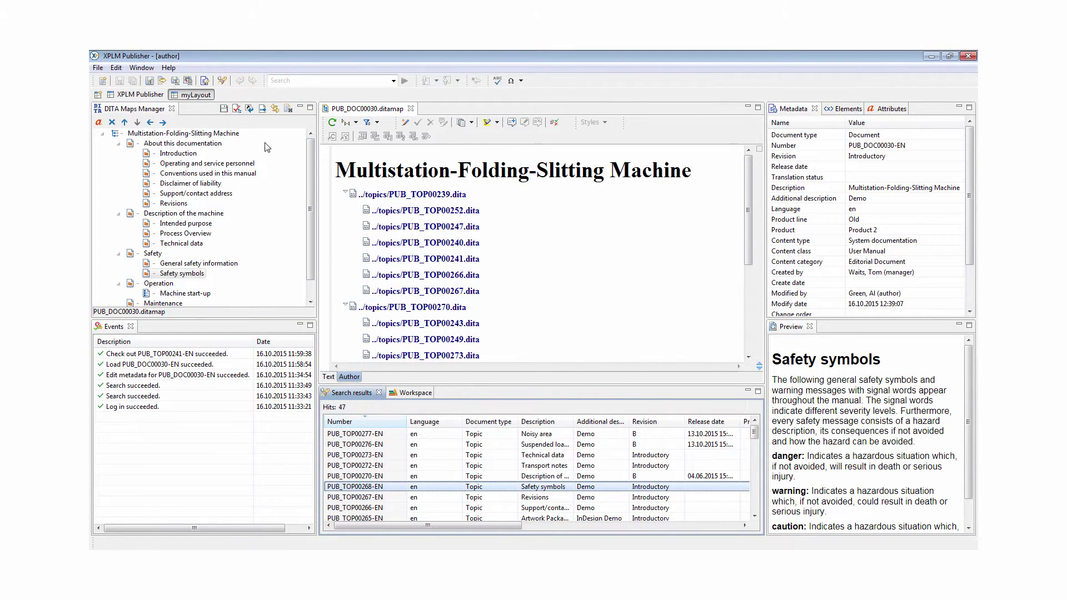
Open the map with resolved topics, plus Introduction and Disclaimer of liability in editor tabs
right_click(236, 136)
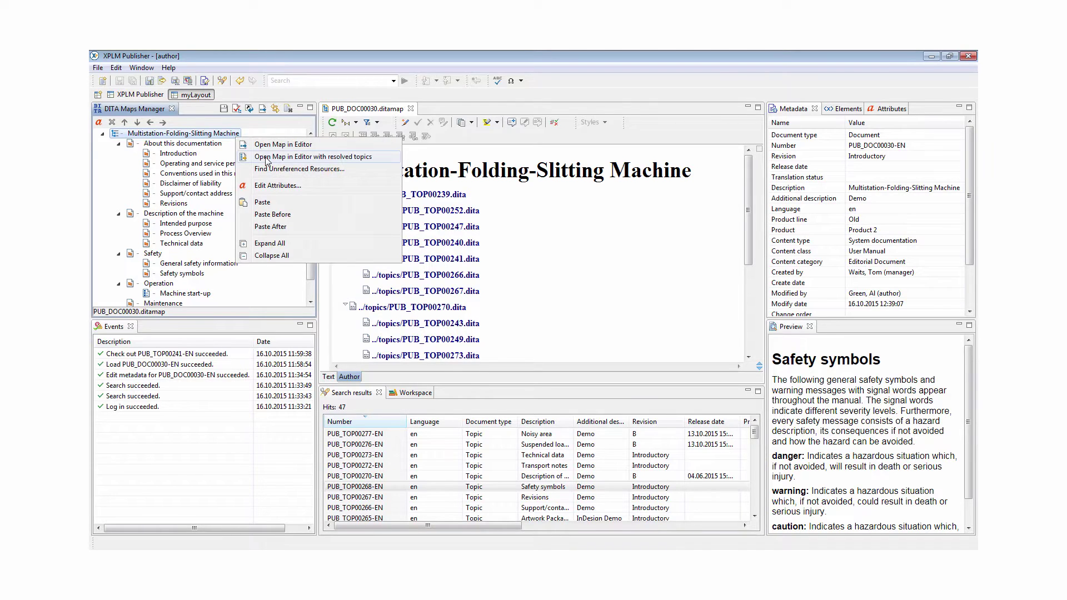
click(266, 157)
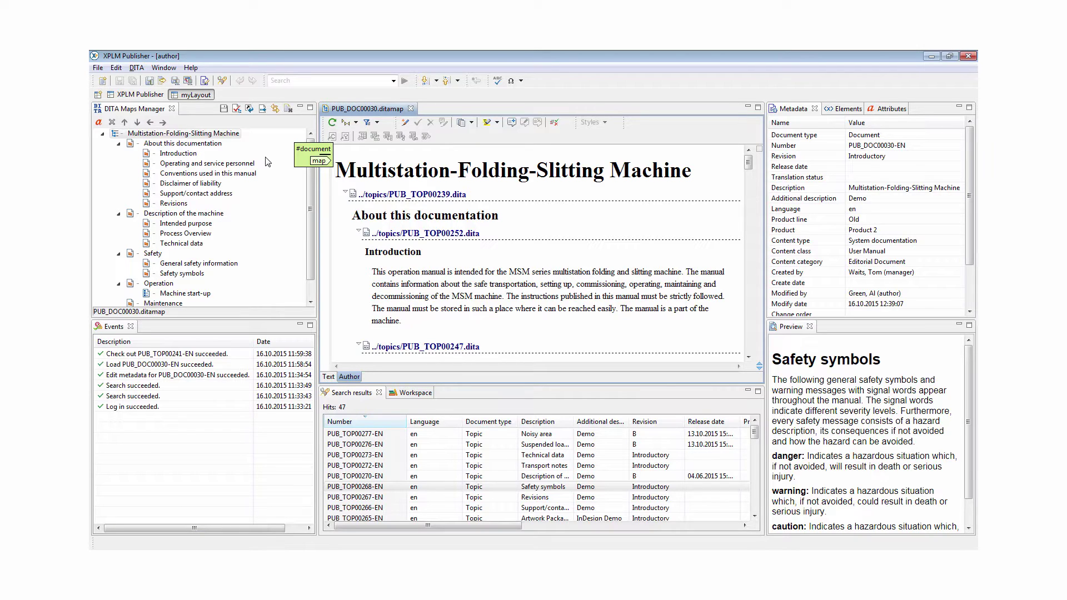
click(460, 233)
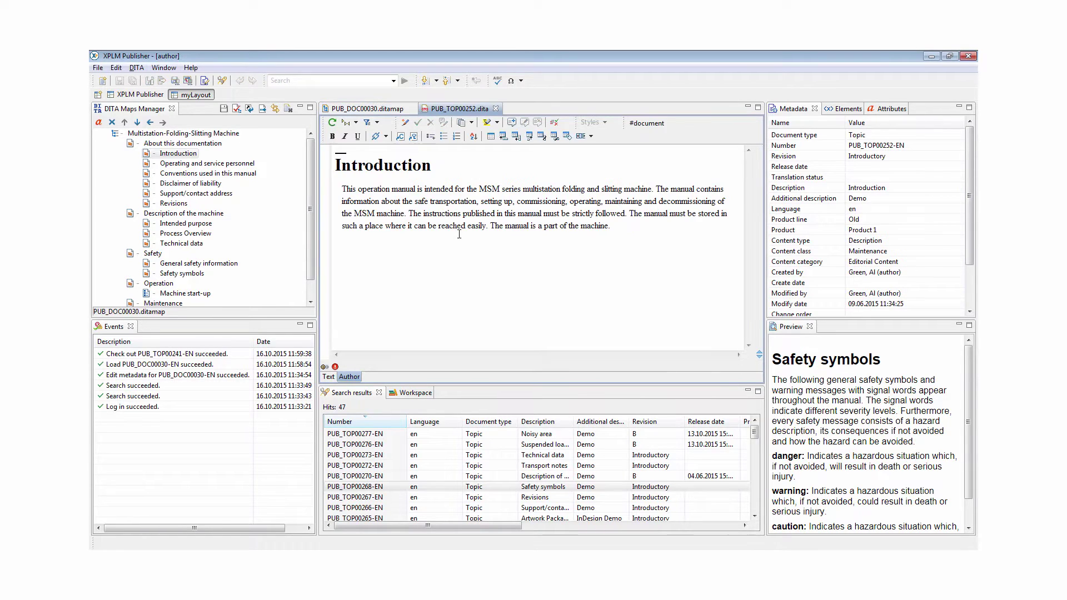
click(218, 184)
double_click(218, 184)
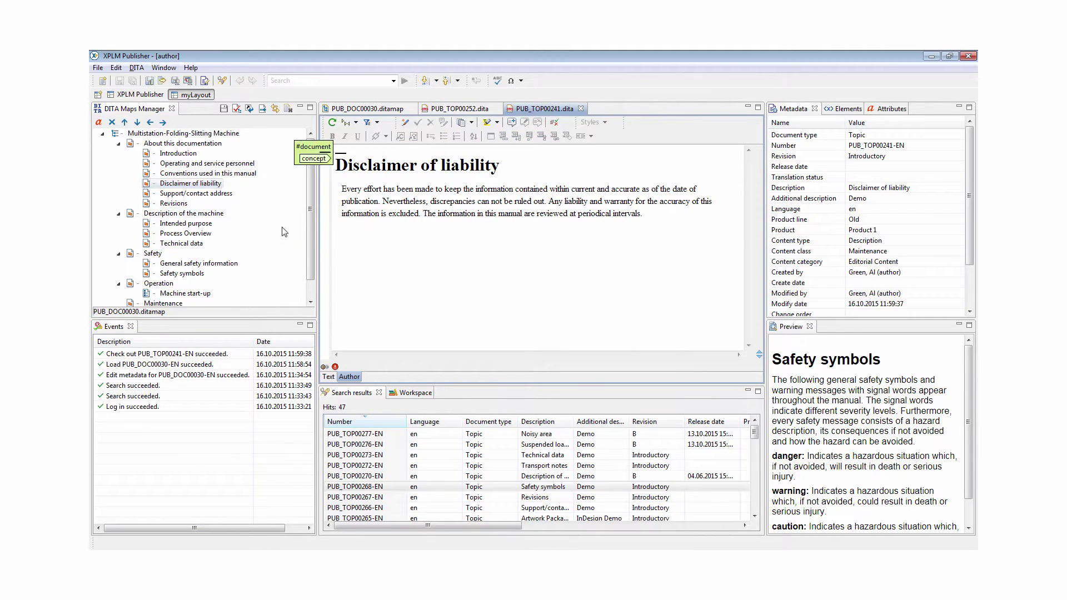
click(404, 393)
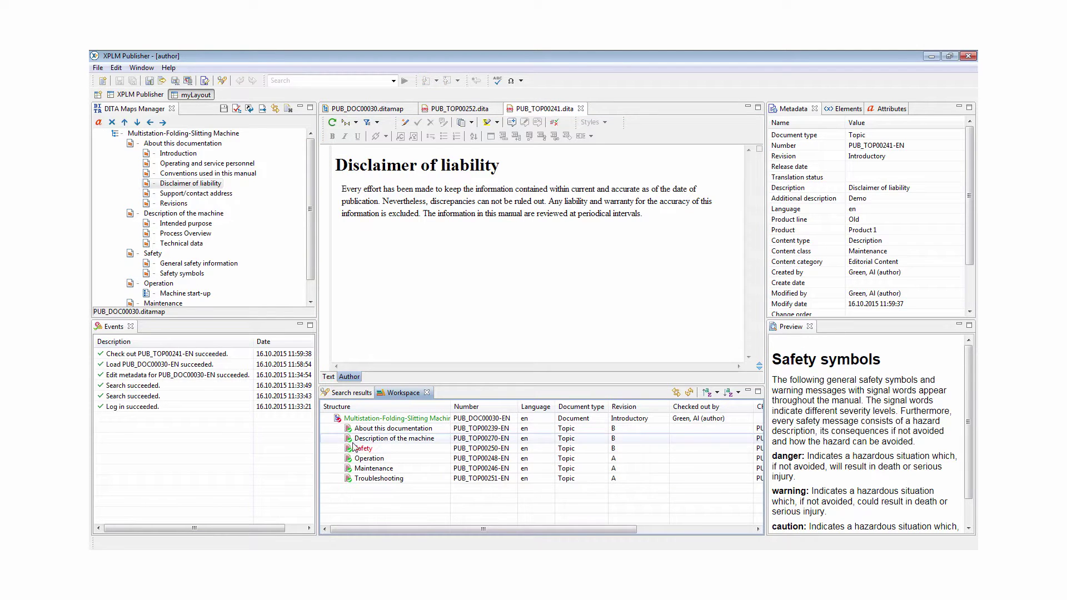
Open the Safety symbols topic from the Safety chapter and check it out
click(341, 449)
double_click(380, 470)
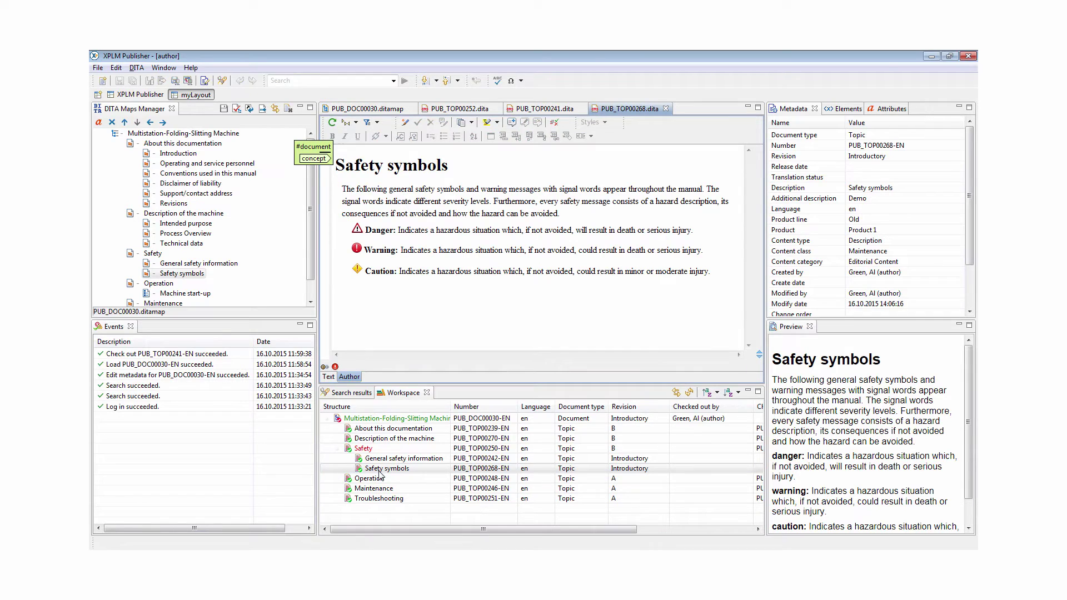
click(507, 294)
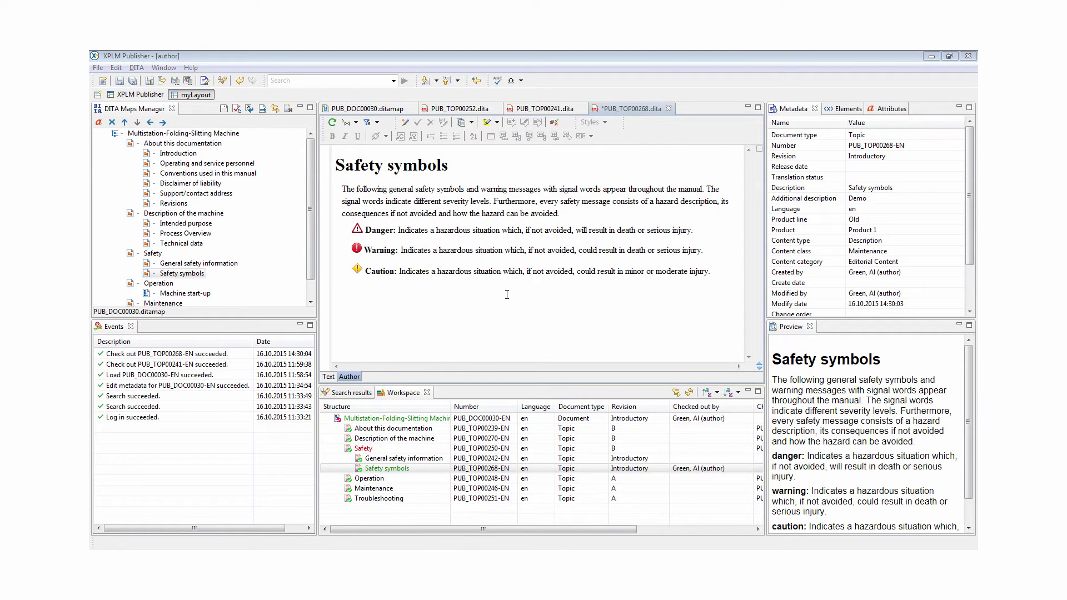
Display full element tags and toggle between the XML source and authoring views
click(355, 122)
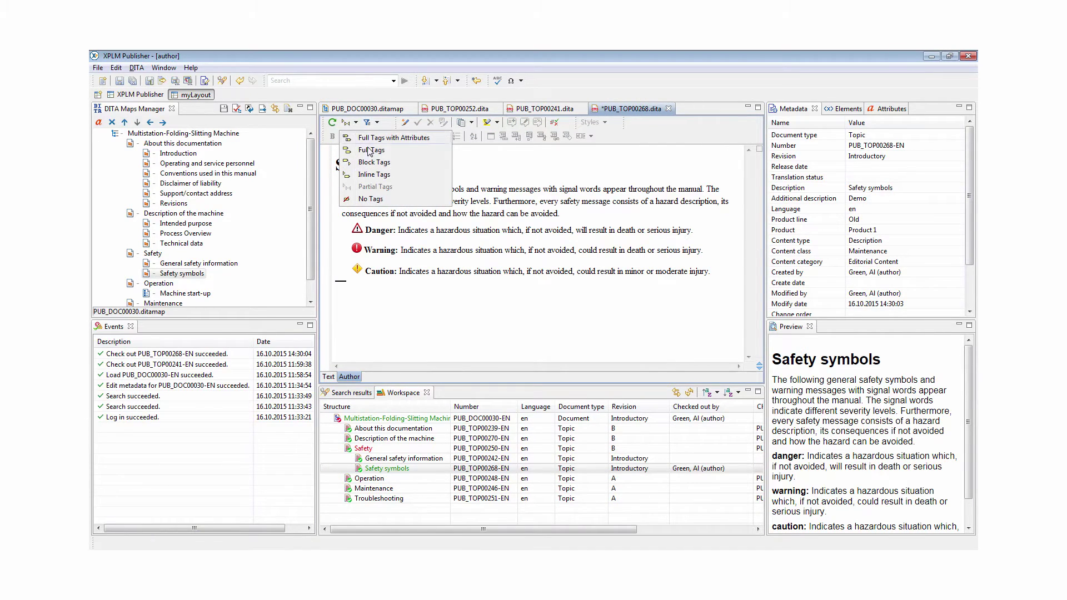
click(371, 150)
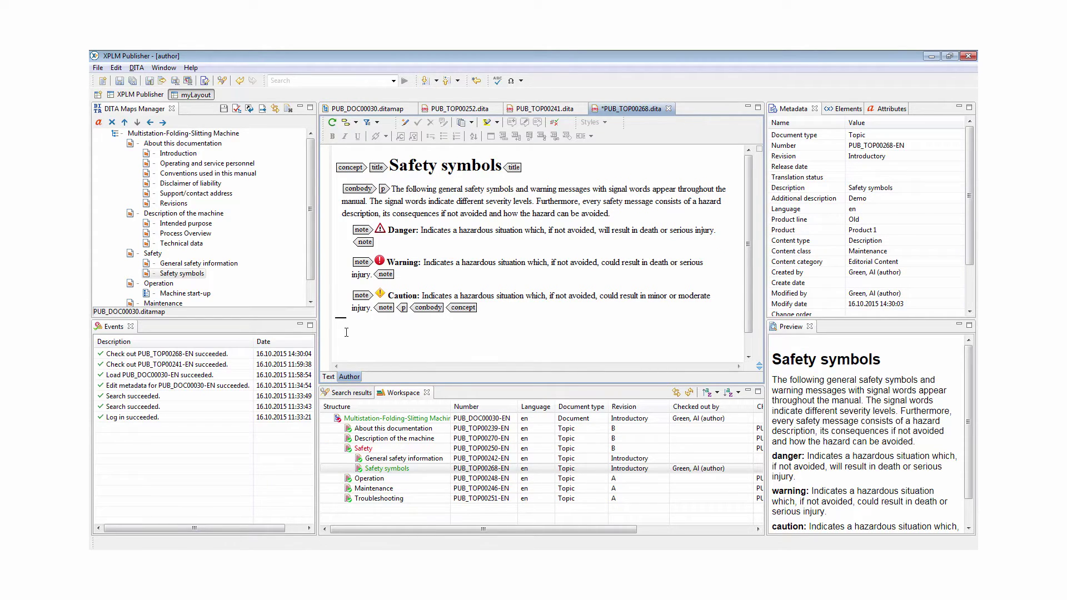
click(329, 377)
click(353, 378)
Insert a new note element right after the Caution note in Safety symbols
click(386, 308)
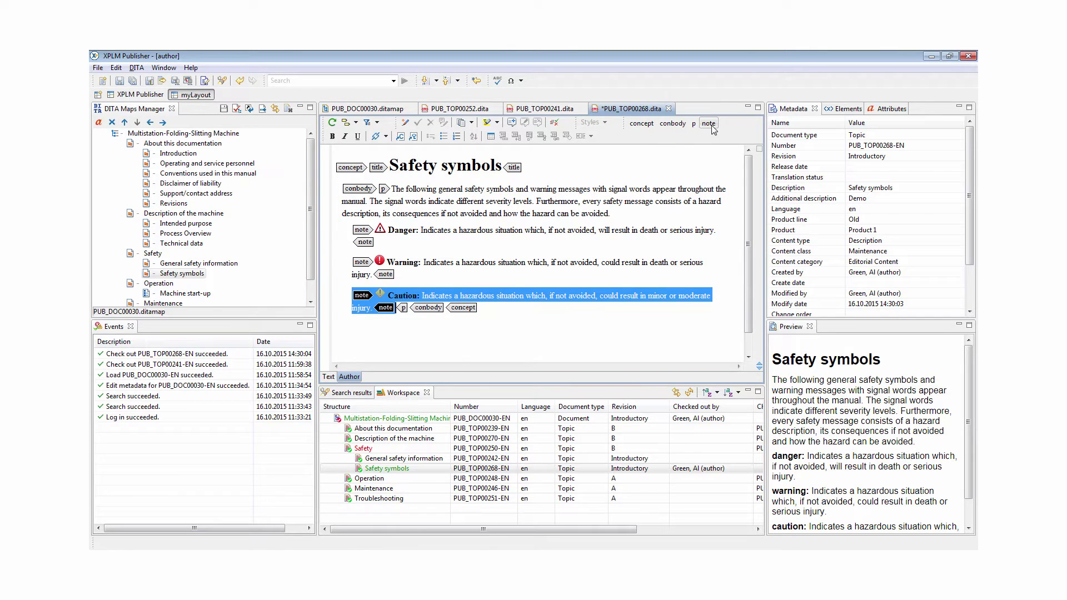
click(674, 123)
click(651, 123)
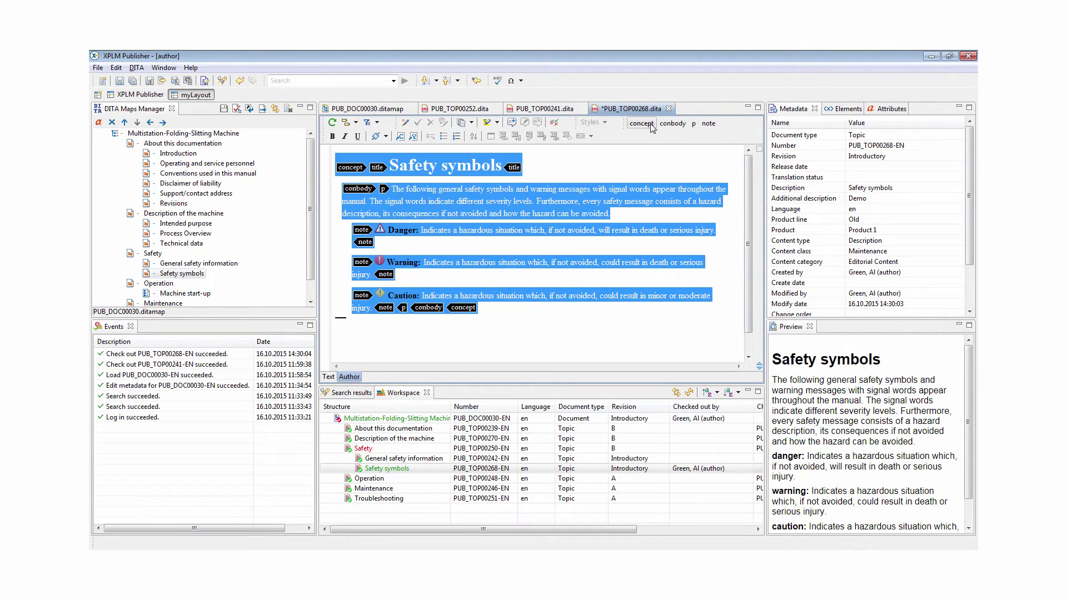
key(Escape)
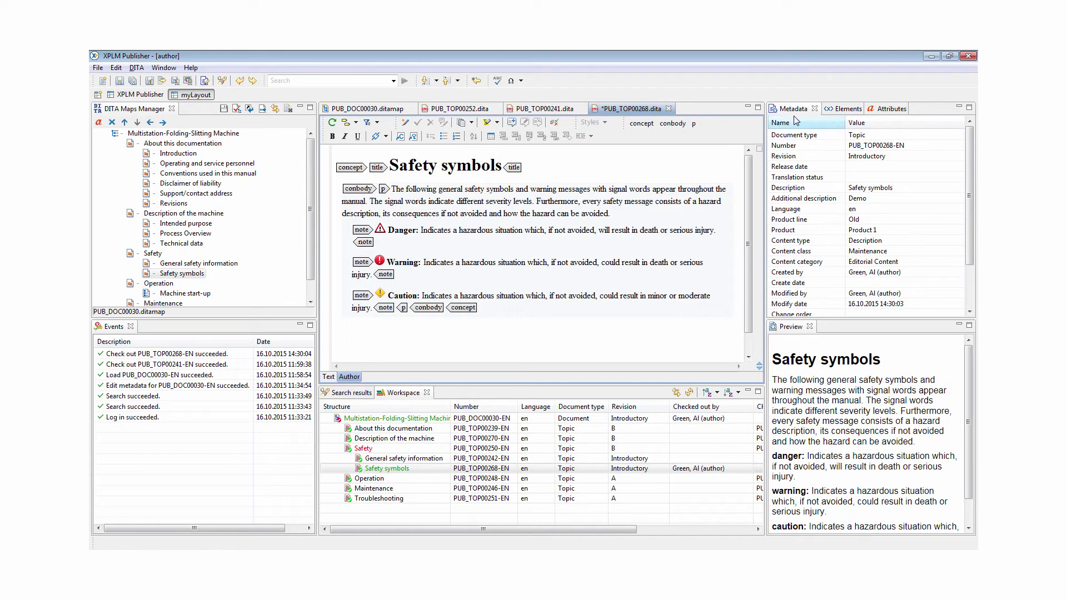
click(837, 108)
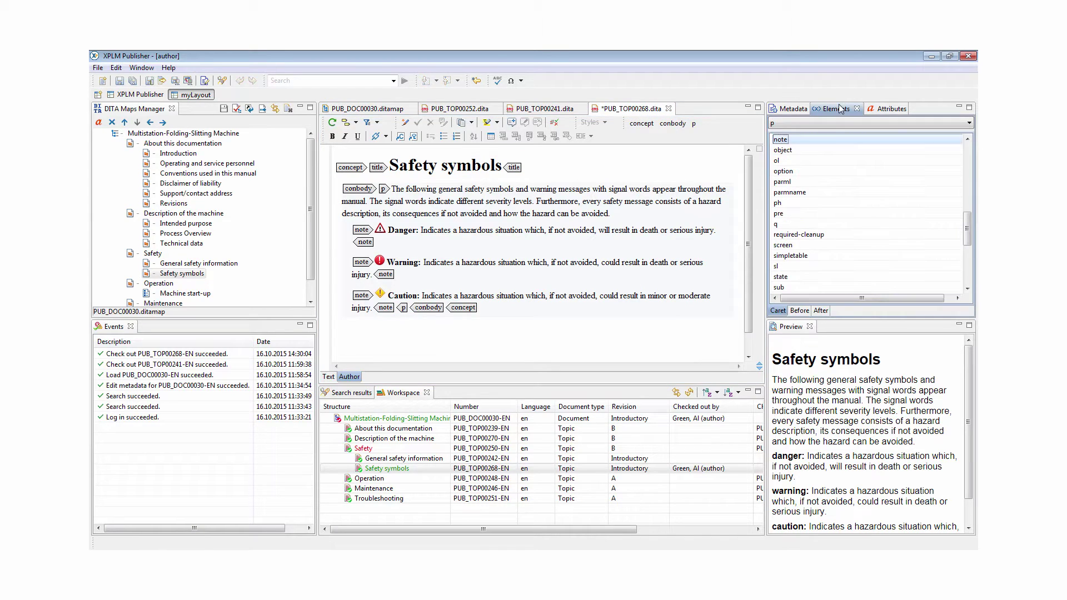
double_click(796, 143)
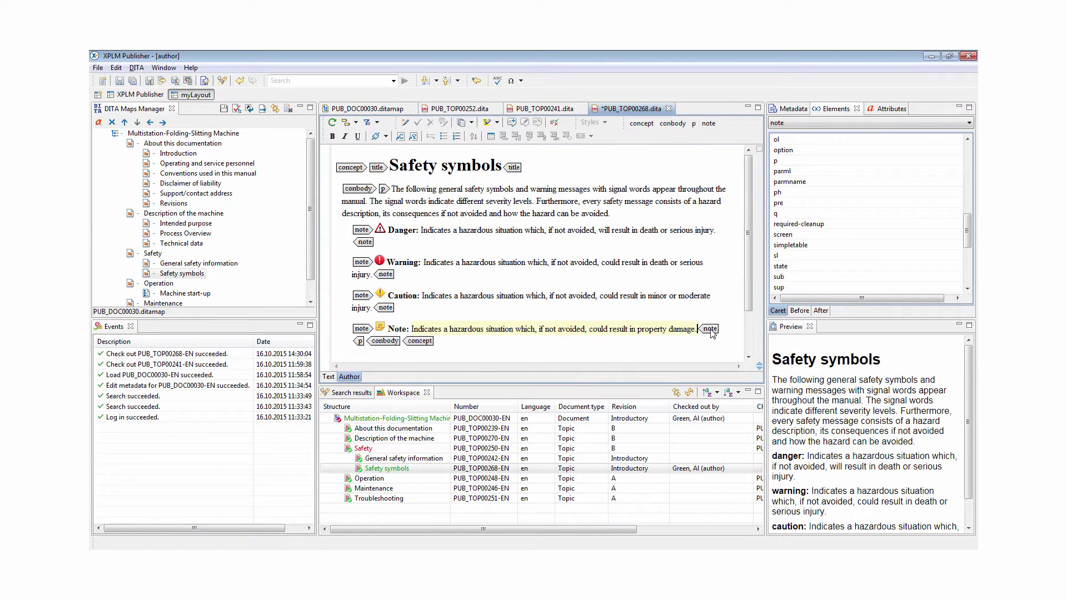
Set the new note's type attribute to notice
click(888, 108)
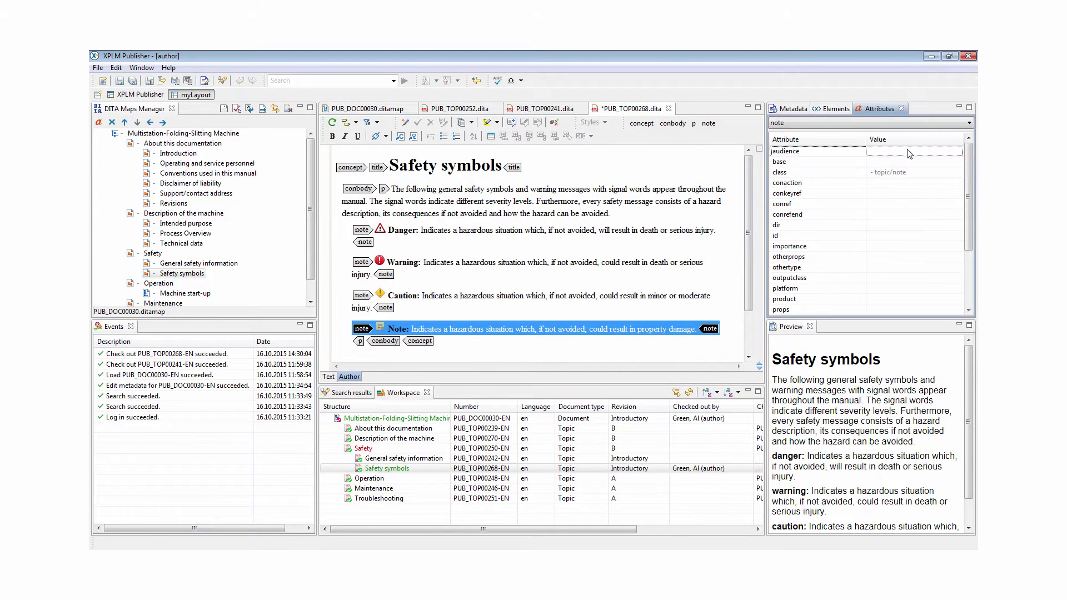
drag(969, 194, 969, 251)
click(956, 283)
click(959, 278)
drag(960, 295, 962, 309)
click(907, 314)
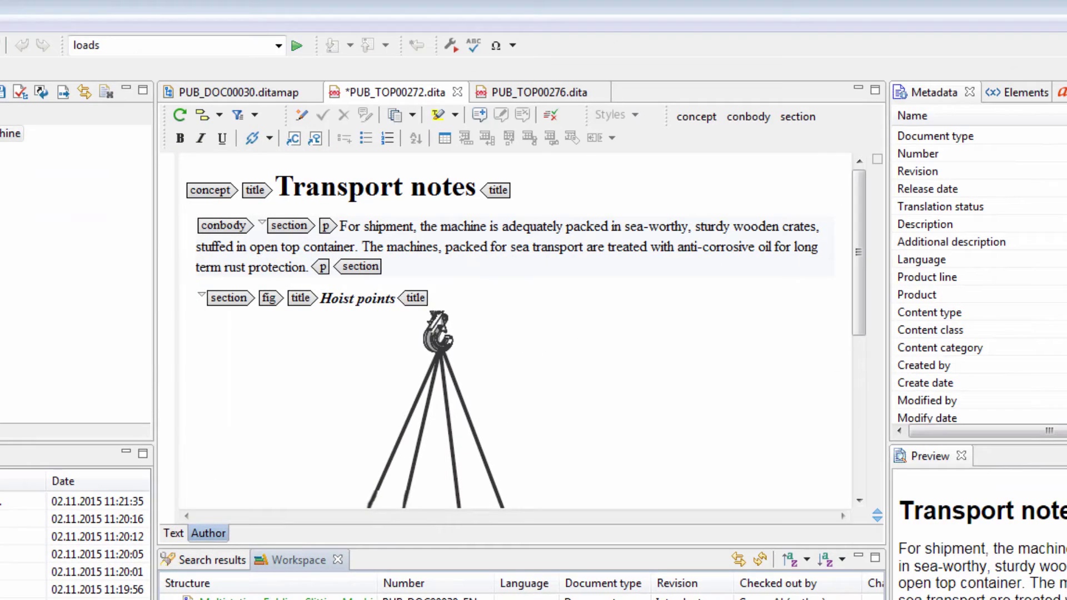
Insert a content reference to PUB_TOP00276's Suspended loads hazard statement into Transport notes and save
key(ctrl+Page_Down)
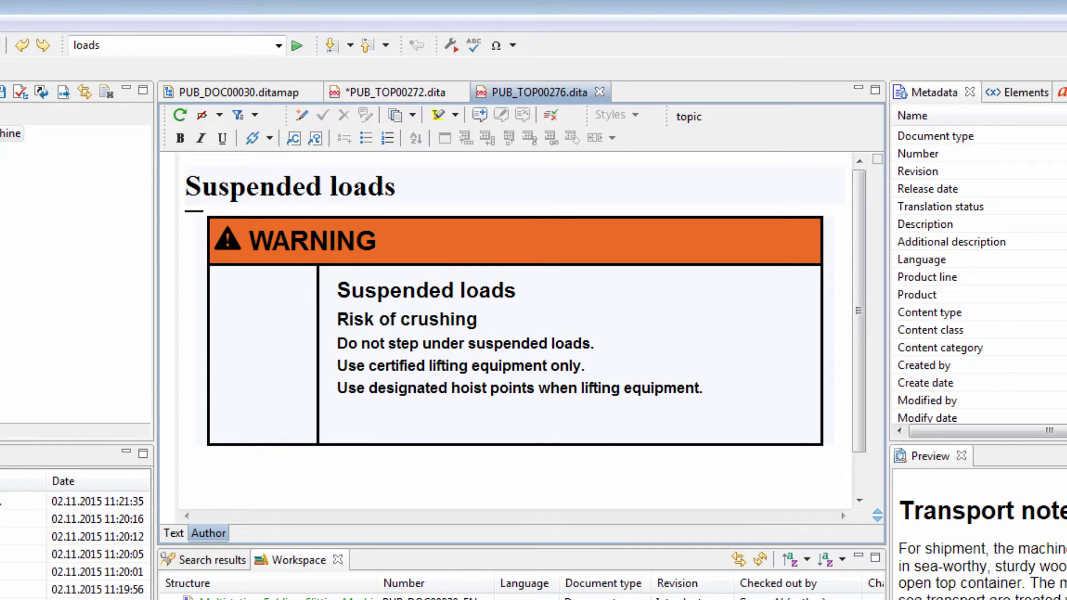
key(ctrl+Page_Up)
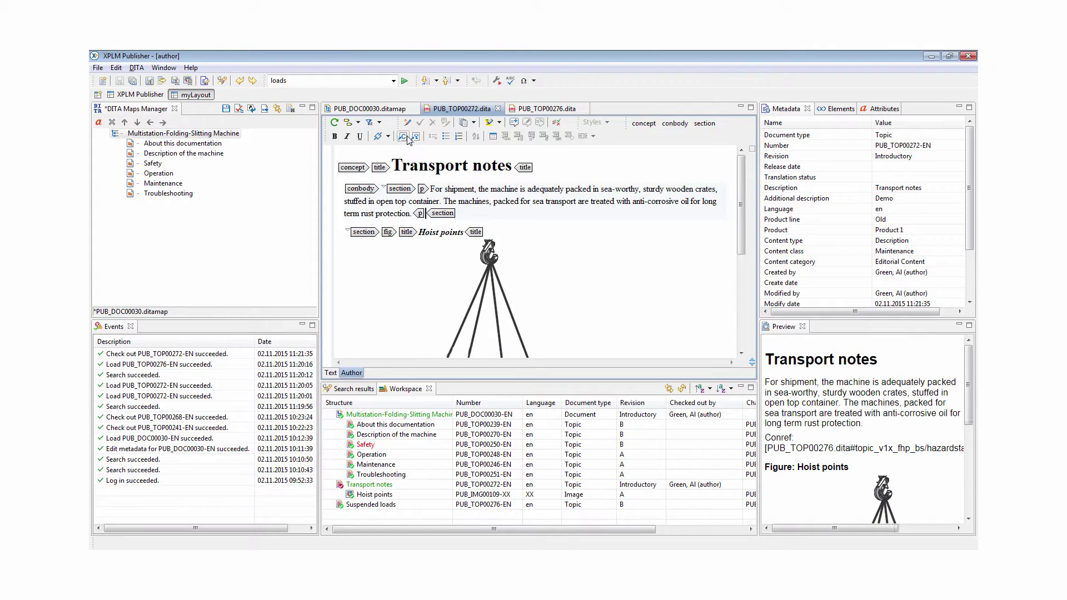
click(411, 138)
click(421, 168)
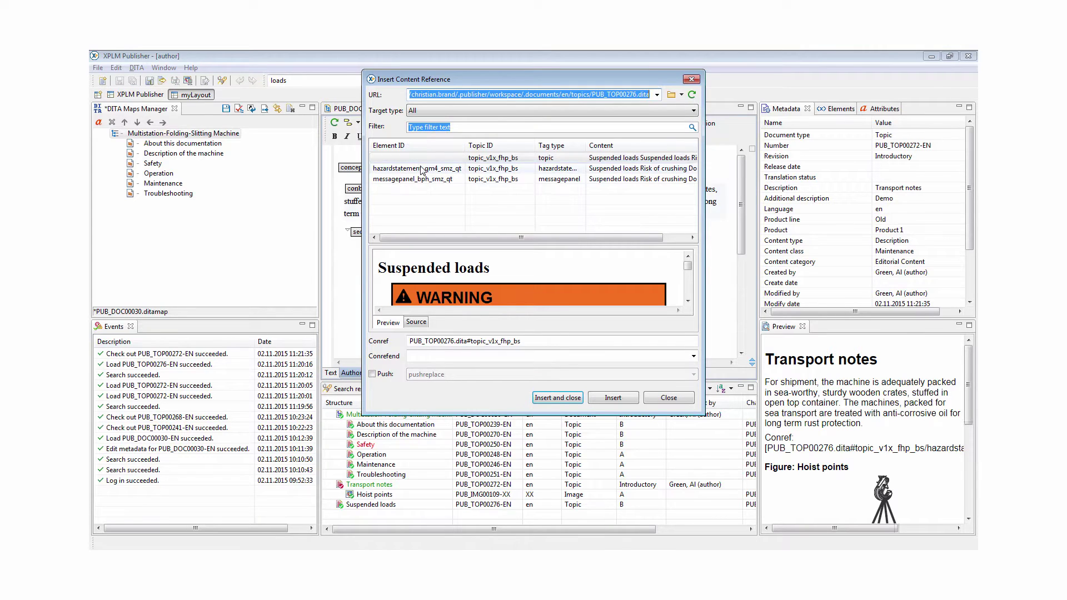
click(553, 397)
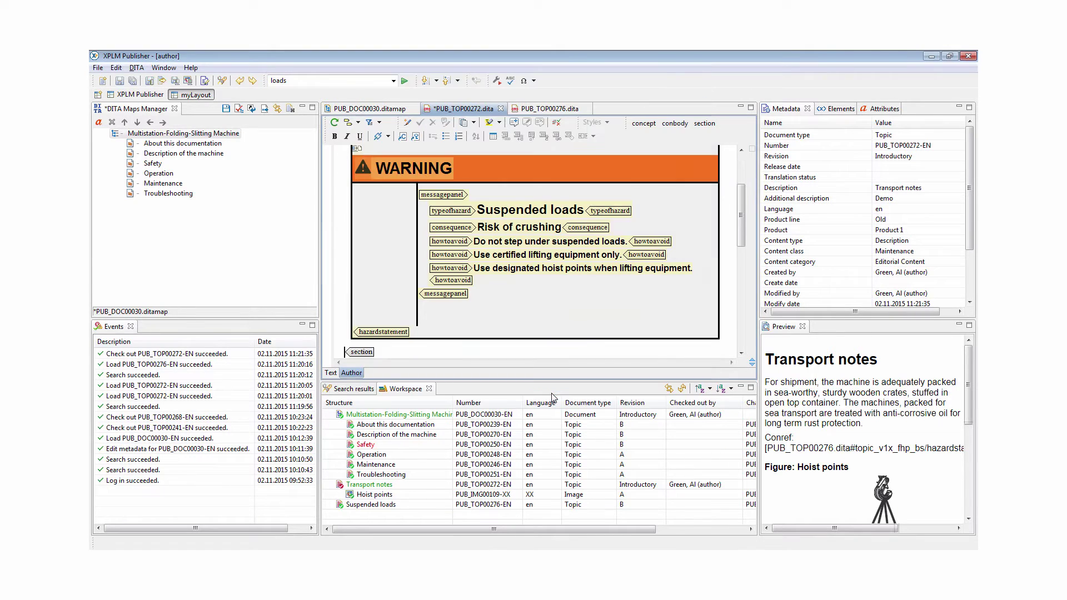
key(ctrl+s)
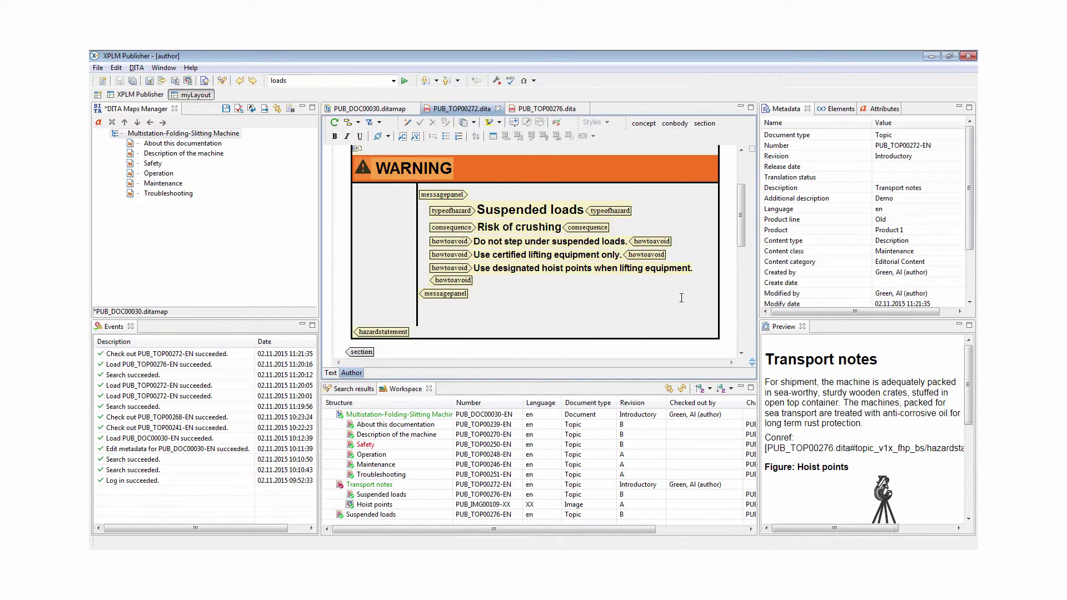
scroll(744, 233, up, 3)
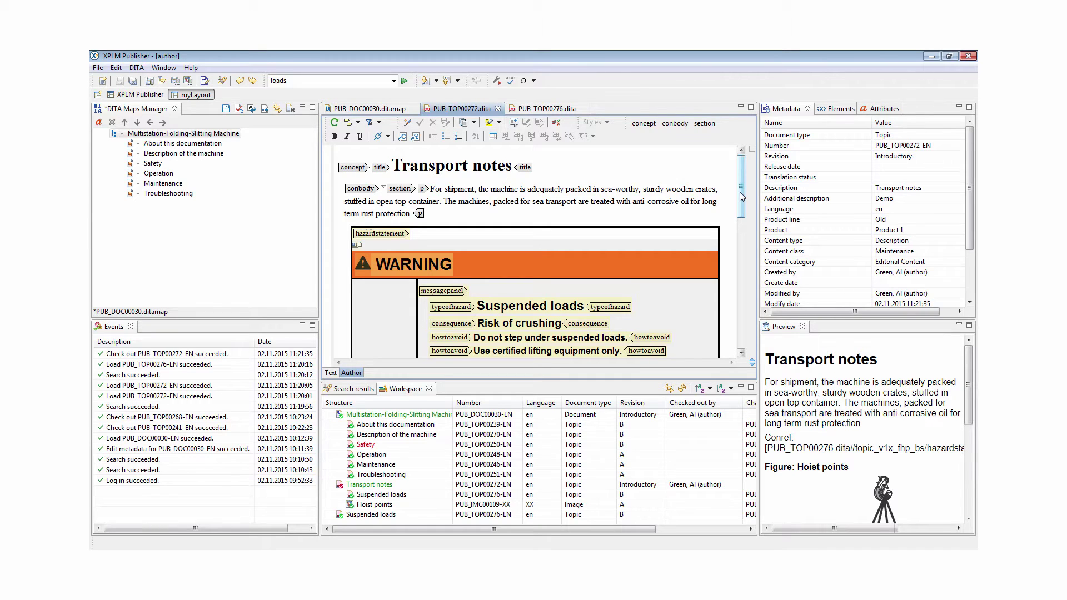
Create a new topic from the Concept topic template
click(343, 287)
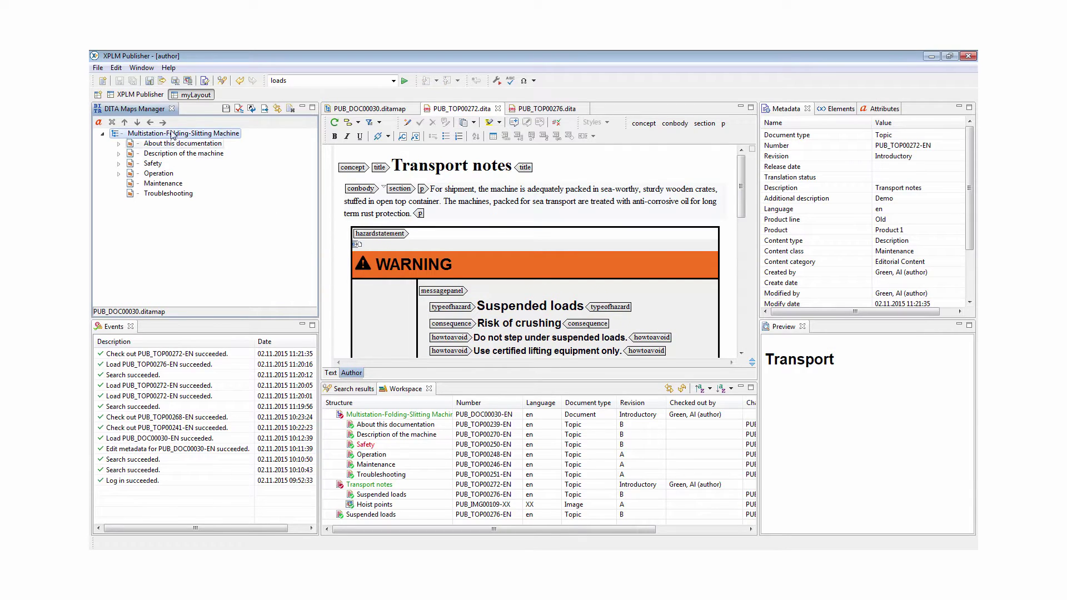
click(103, 80)
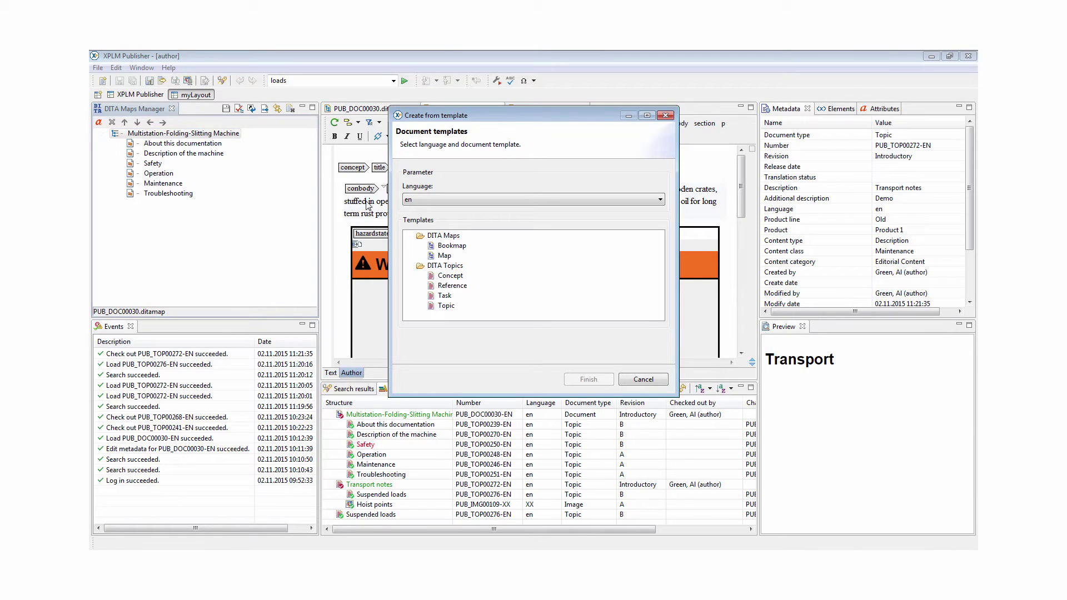
click(444, 277)
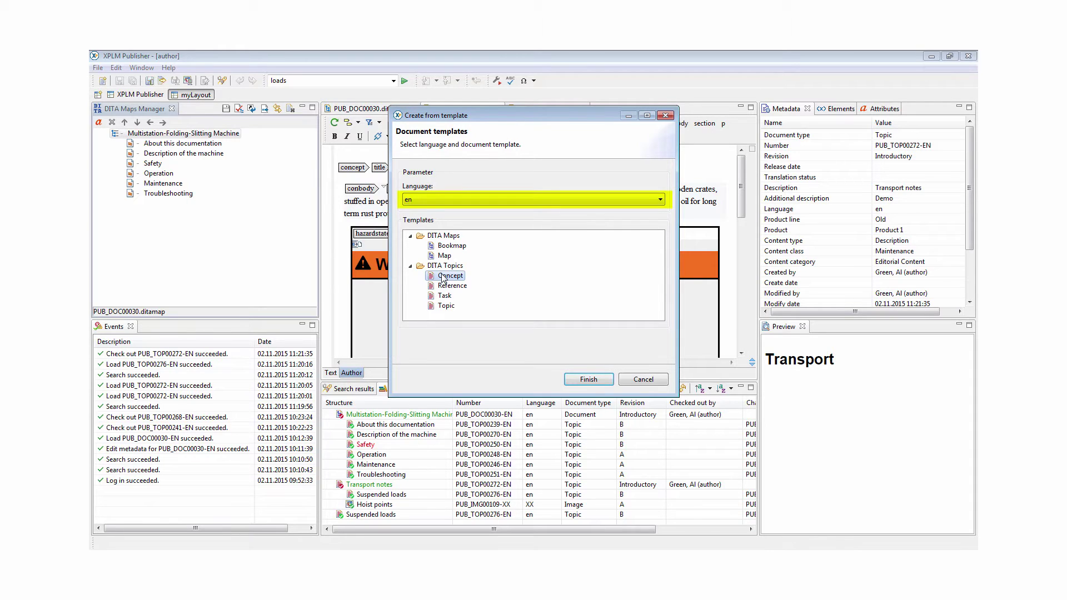
click(599, 383)
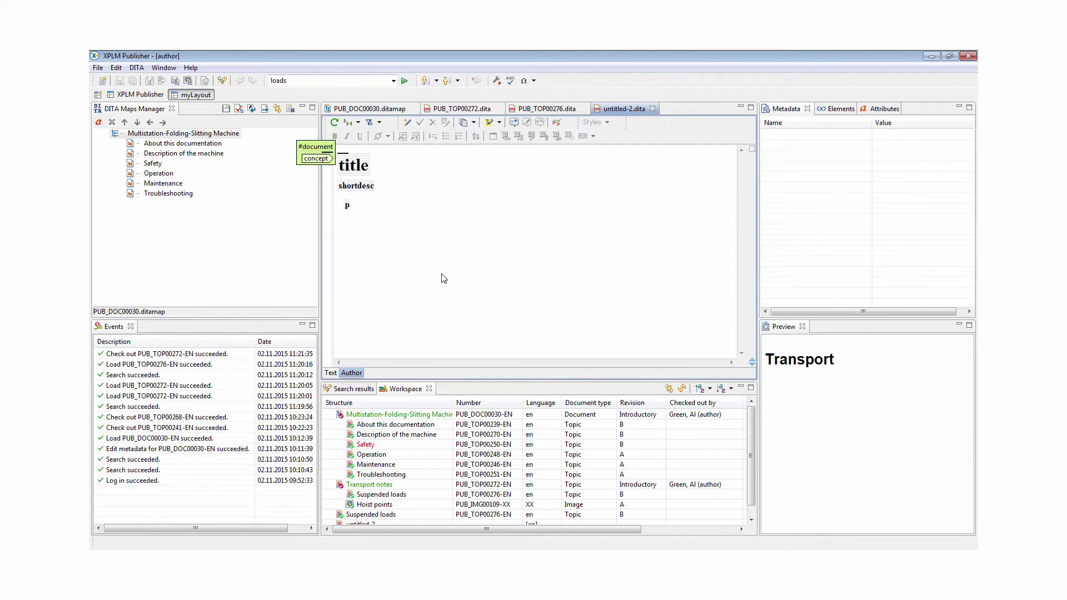
Show full tags, delete the short description and body, title the topic 'Transport', and save
click(446, 228)
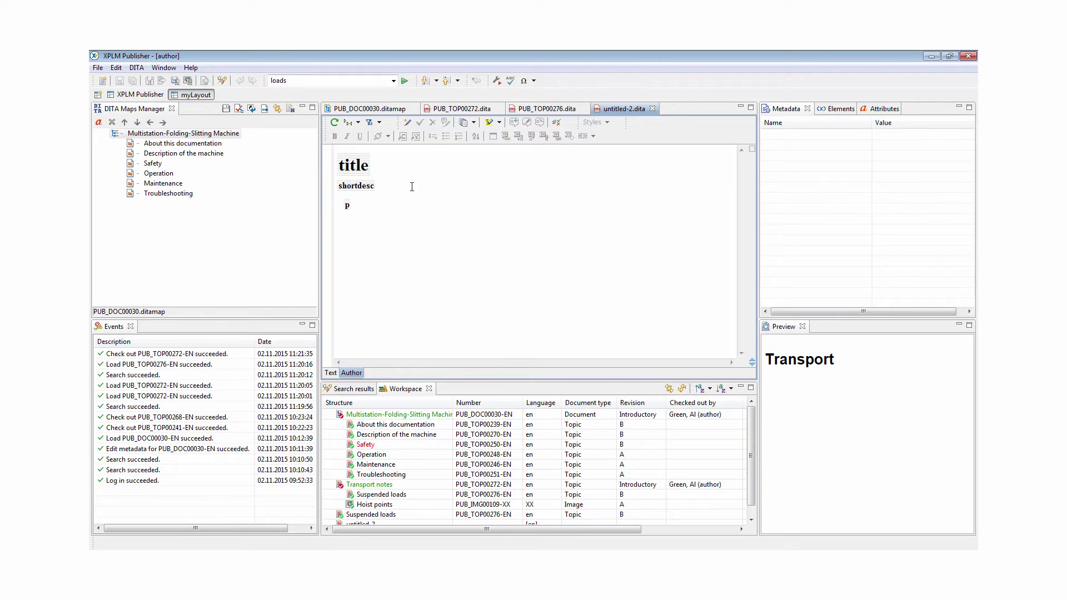
click(358, 123)
click(369, 148)
click(358, 186)
key(Delete)
click(358, 187)
key(Delete)
click(394, 170)
text(Transport)
key(ctrl+s)
scroll(755, 508, down, 1)
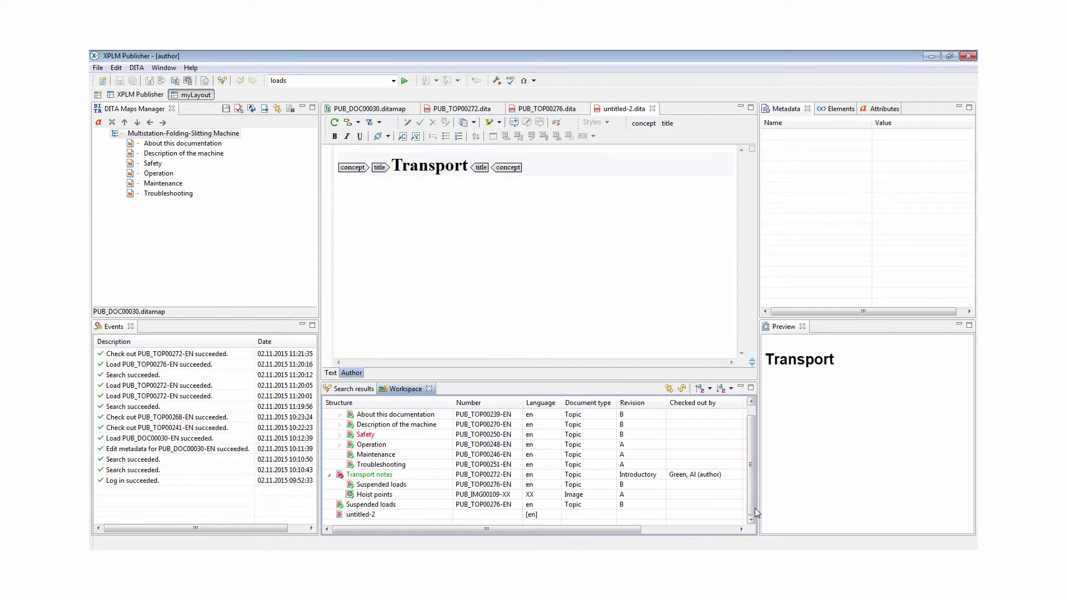
Save untitled-2 to PLM with content type Title, then place it between Safety and Operation
right_click(378, 516)
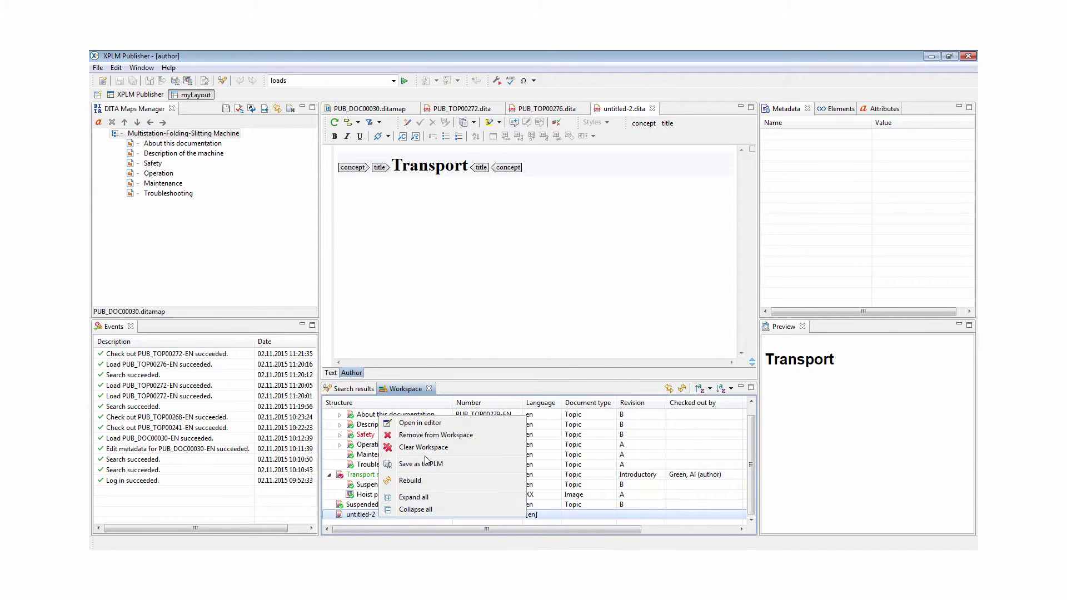
click(426, 463)
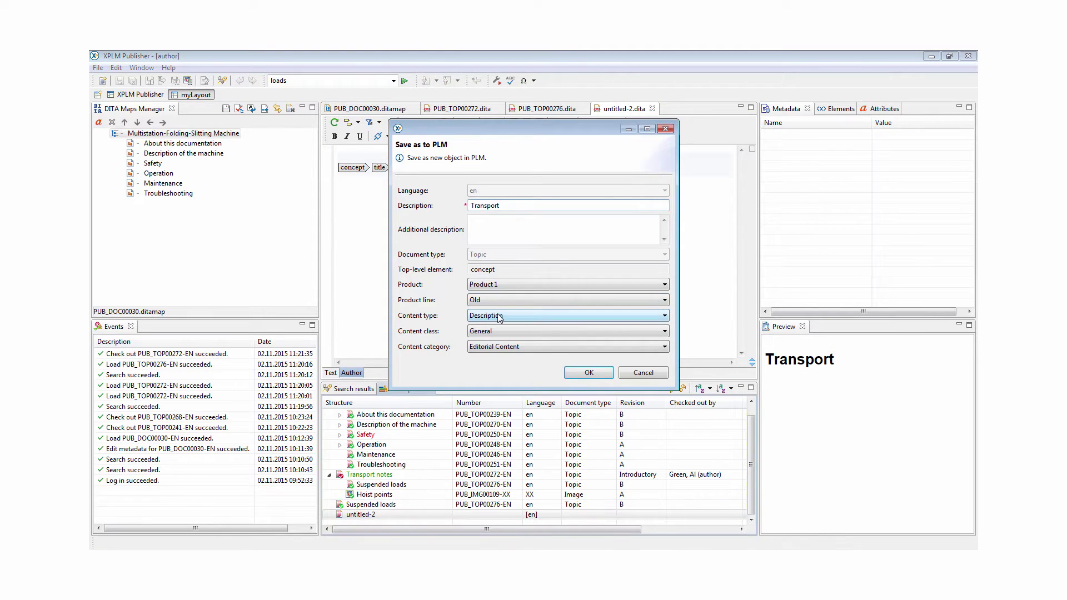
click(500, 317)
click(502, 372)
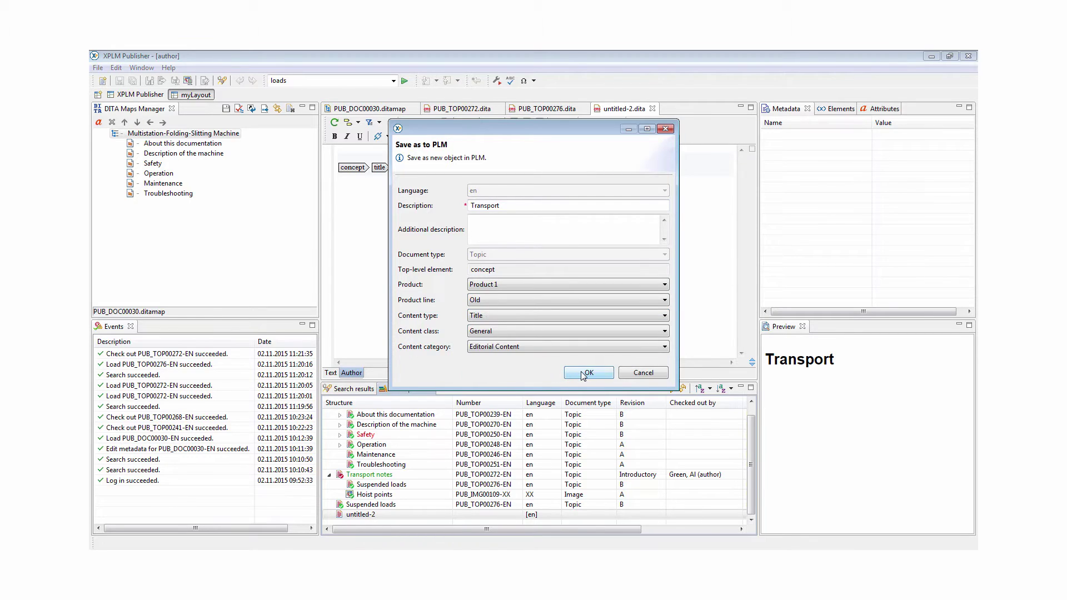
click(581, 372)
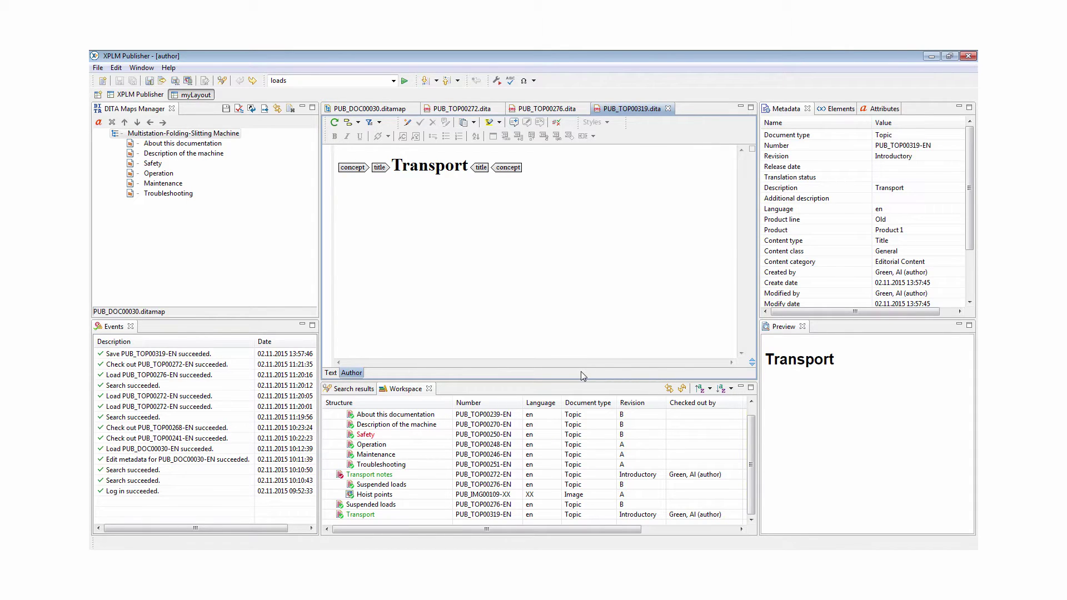
click(406, 516)
drag(405, 519, 190, 172)
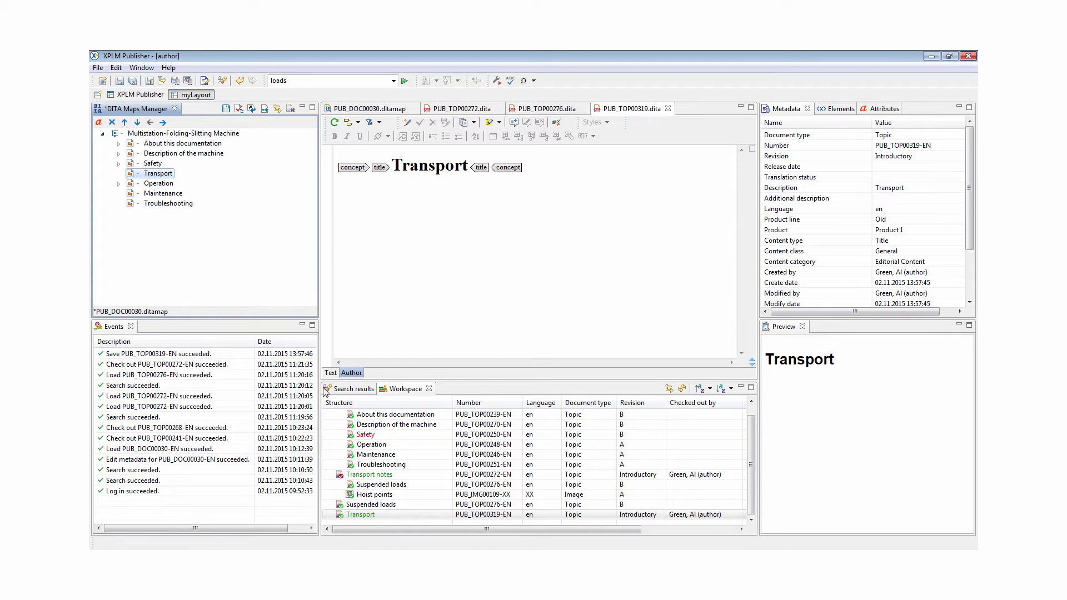
Move Transport notes under the Transport node, save the map, and expand both in the Workspace
drag(366, 473, 165, 176)
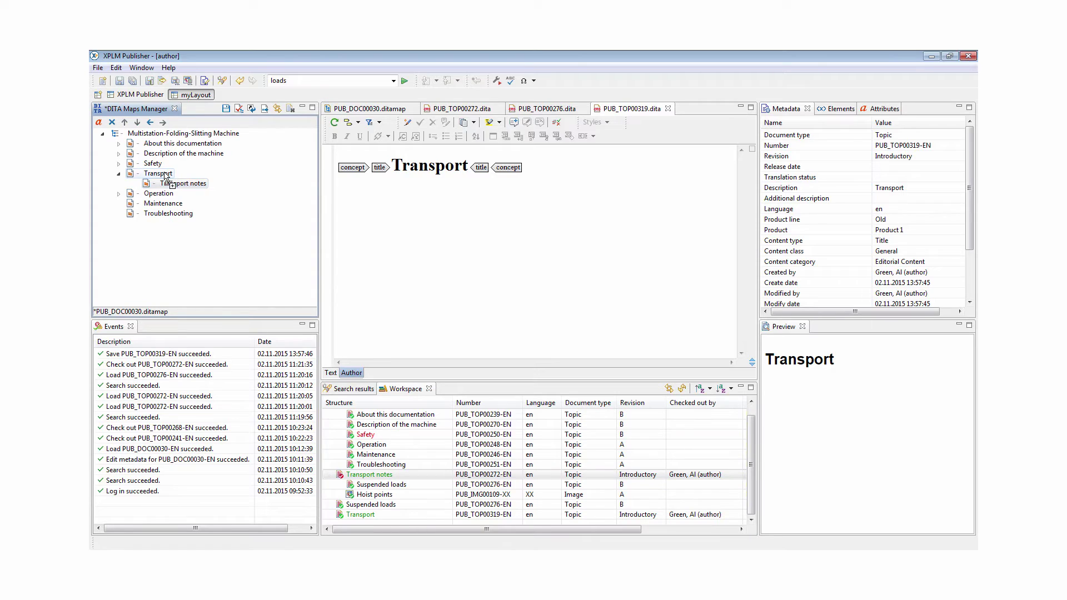
key(ctrl+s)
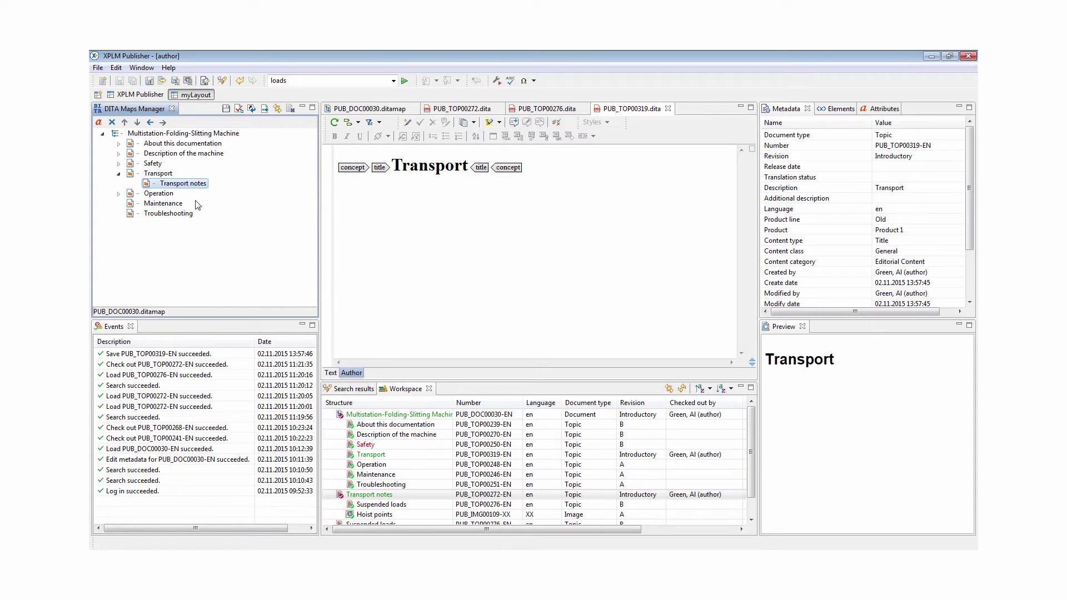
click(340, 454)
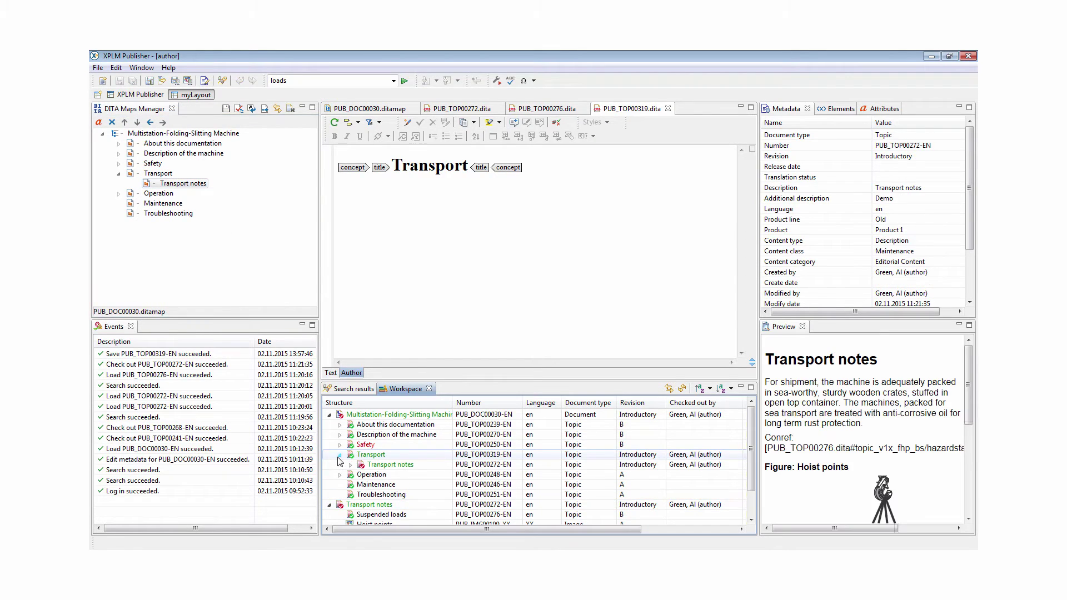
click(351, 465)
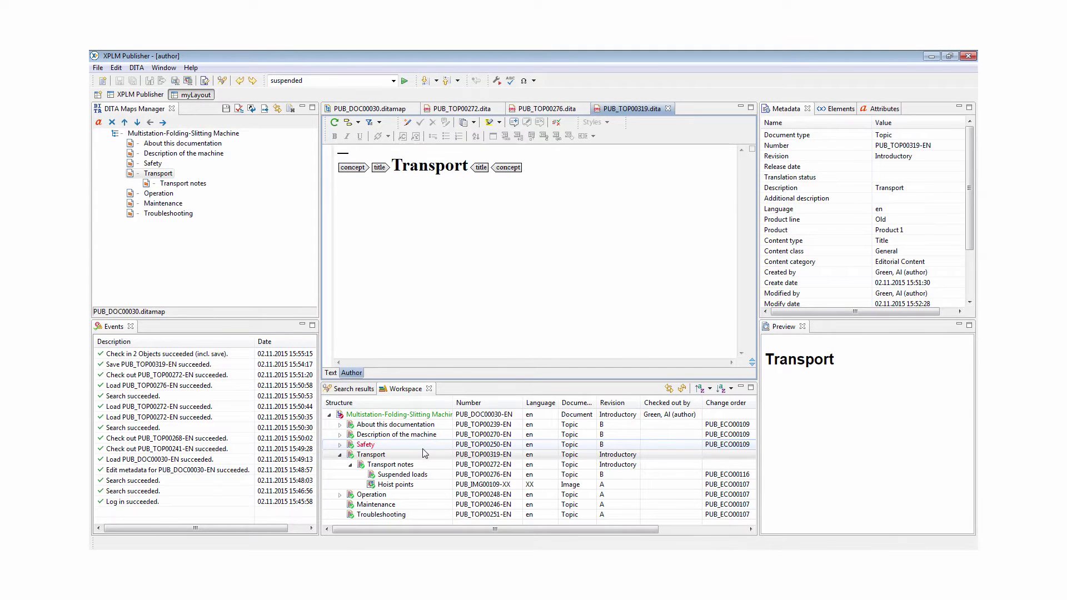
Assign Transport and Transport notes to a new change order described '1st release'
click(422, 454)
right_click(424, 467)
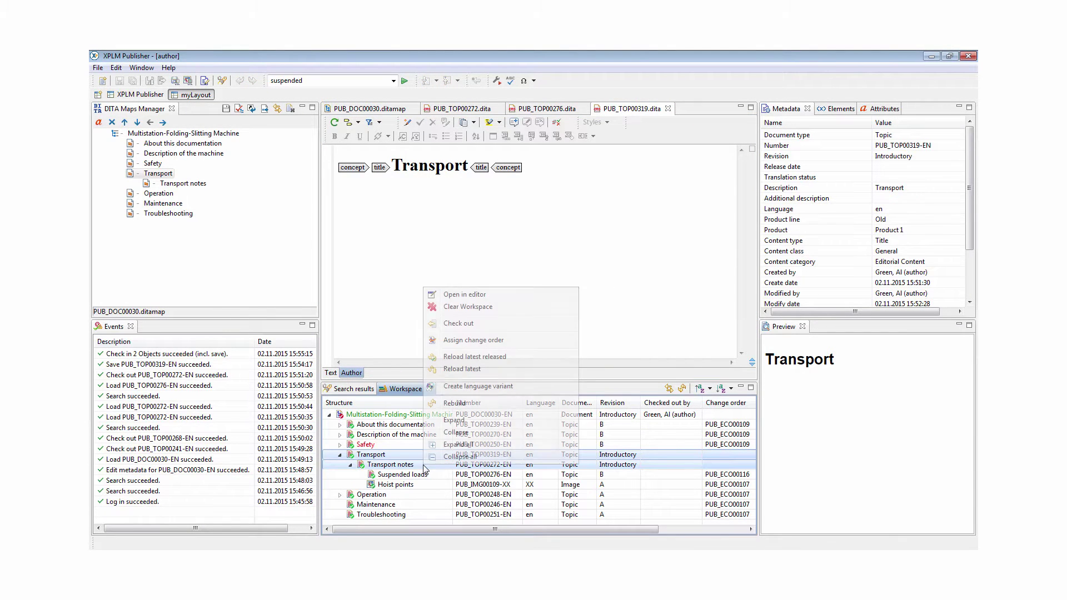
click(447, 344)
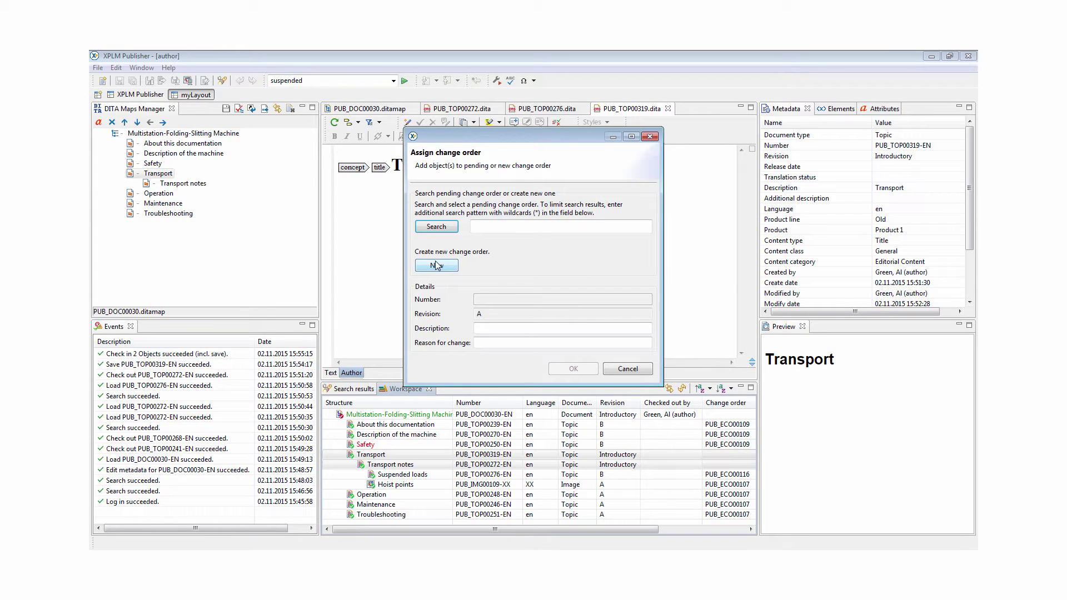
click(436, 265)
click(490, 328)
text(1st release)
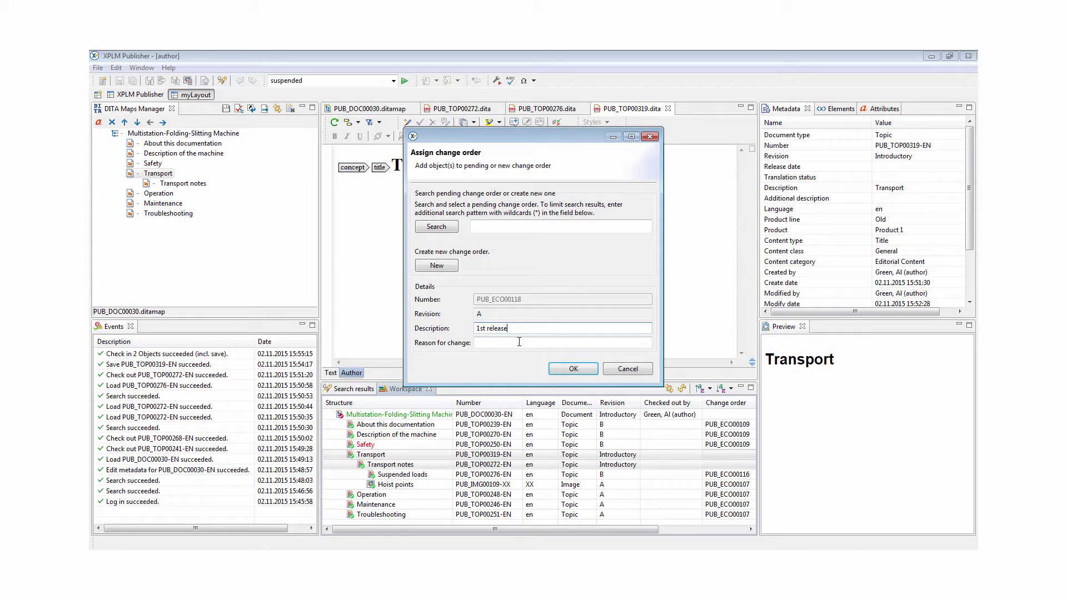
click(573, 369)
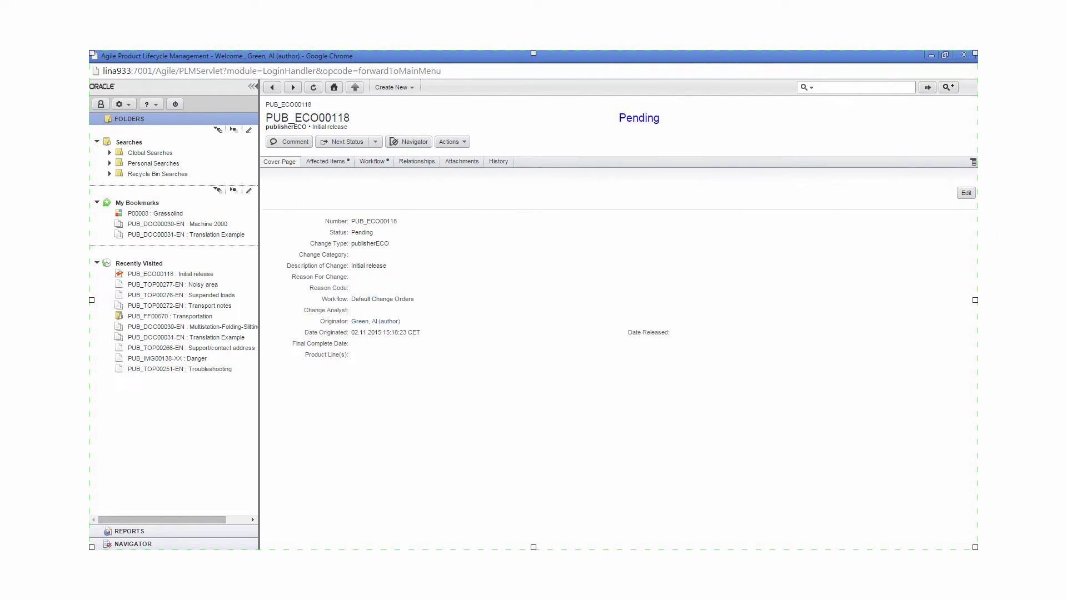
Advance PUB_ECO00118 on the Workflow tab from Submitted through CCB to Released
click(372, 161)
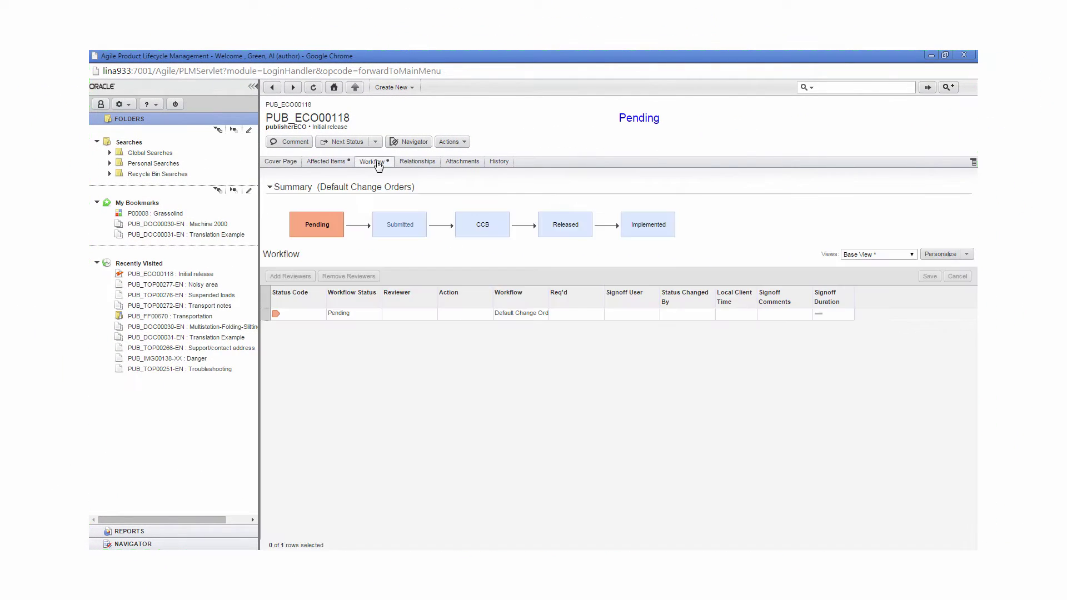
click(343, 142)
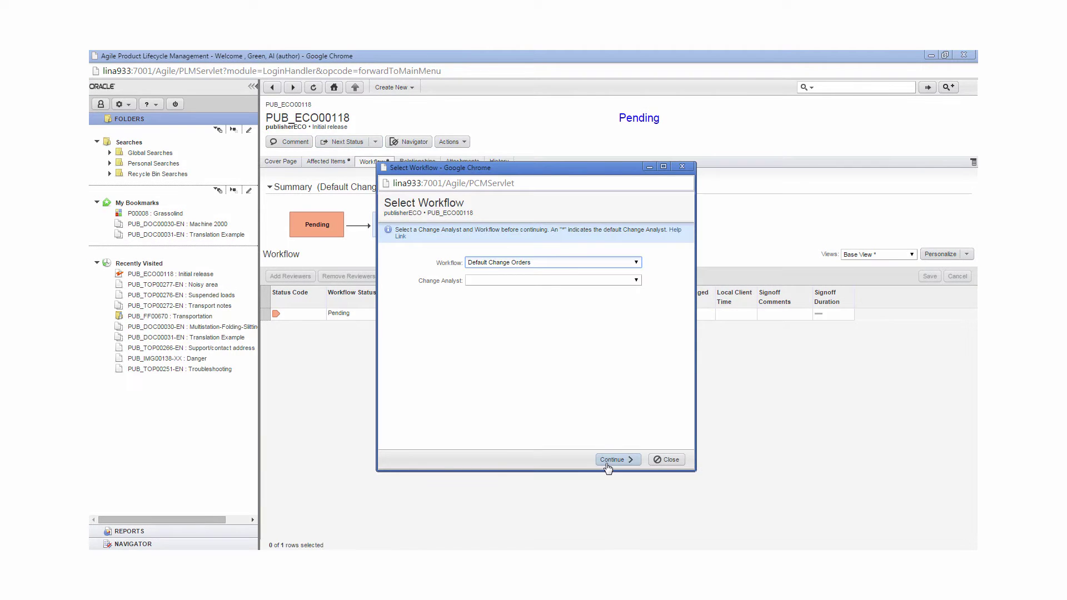
click(608, 464)
click(611, 463)
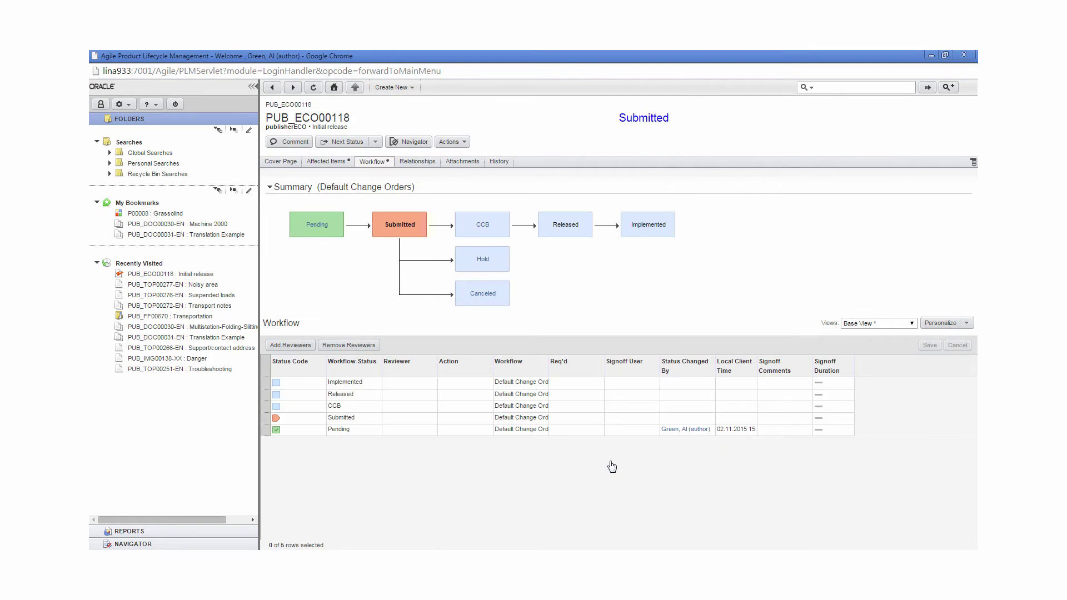
click(344, 141)
click(628, 460)
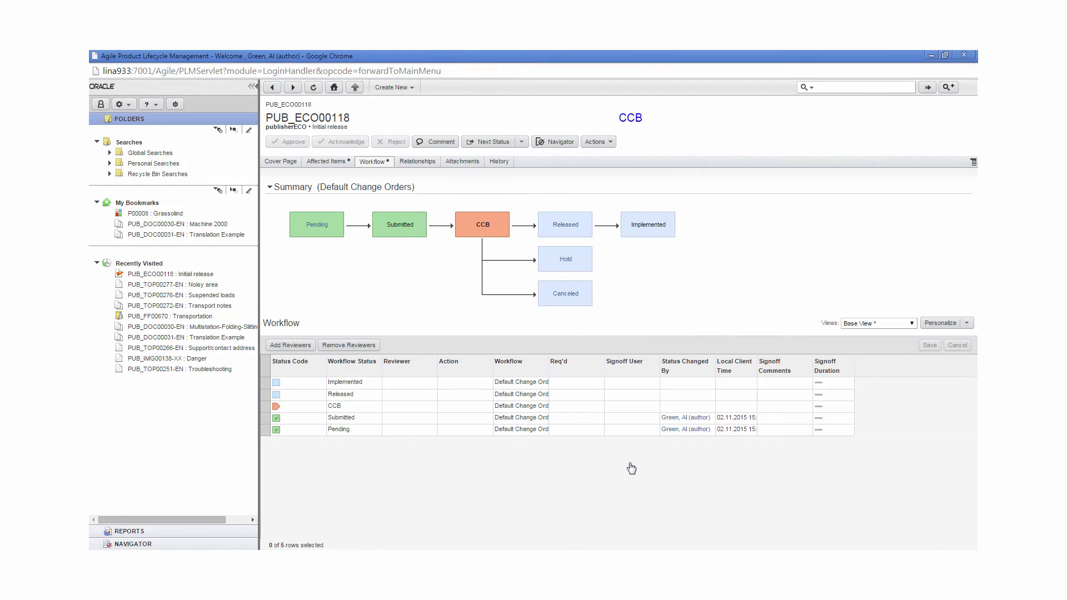
click(491, 141)
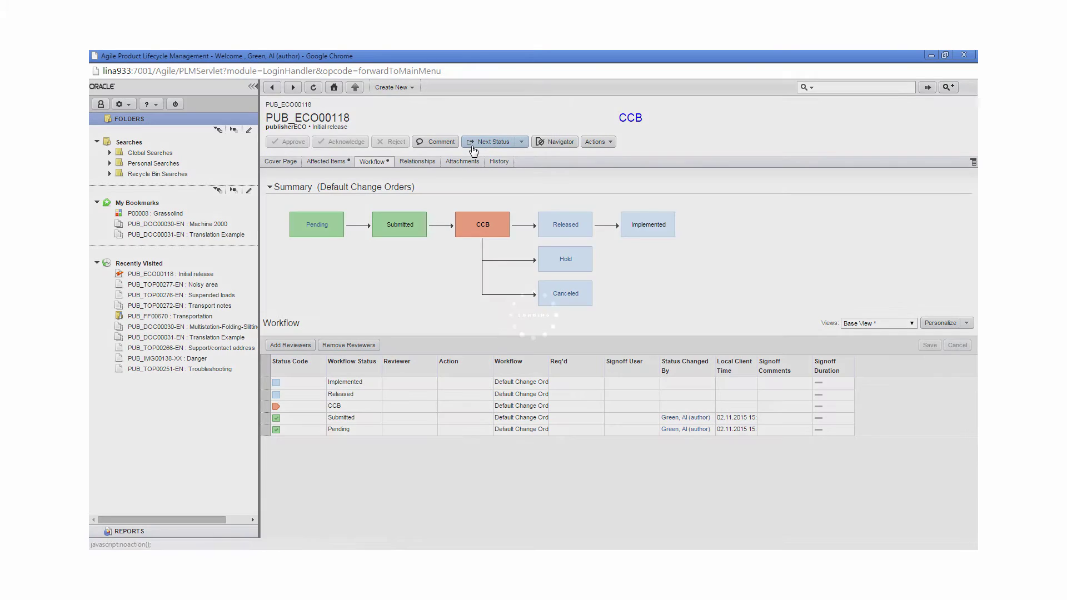
click(621, 459)
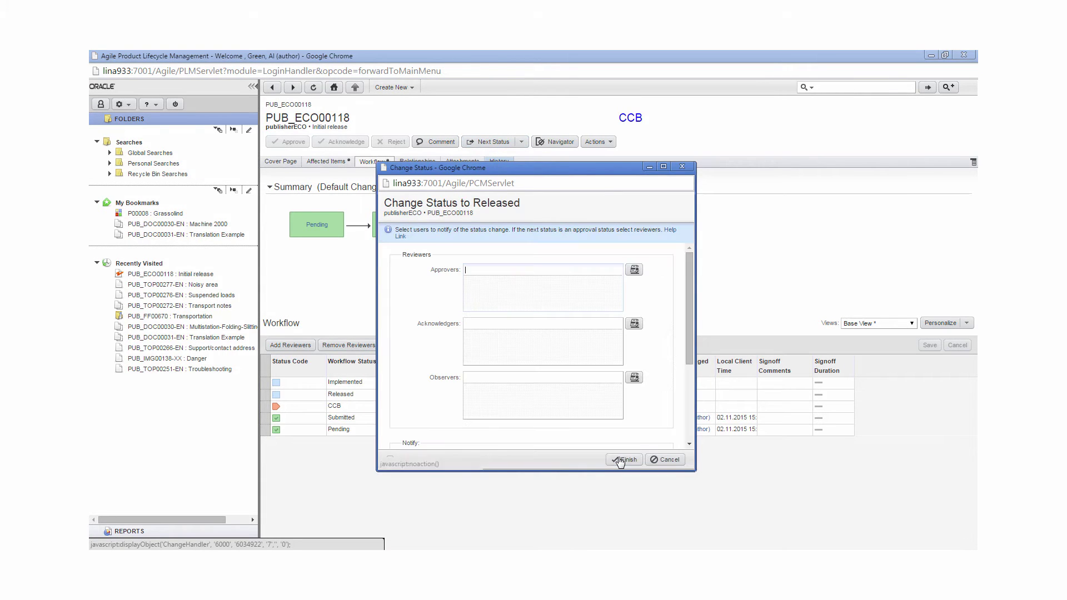
click(624, 460)
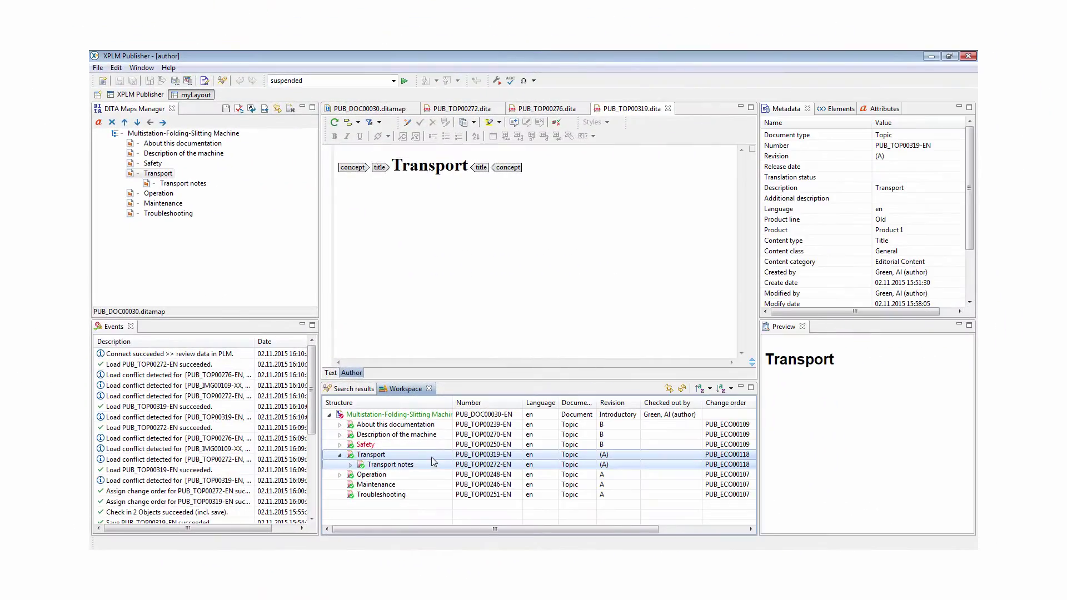
Reload the latest Workspace versions from PLM and expand Transport
right_click(432, 458)
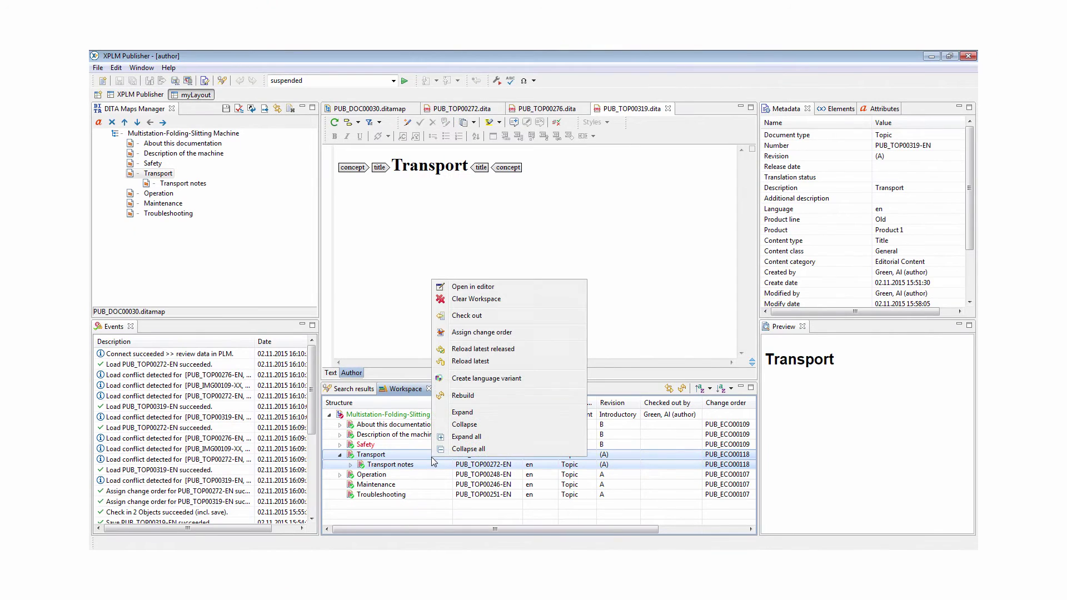
click(463, 362)
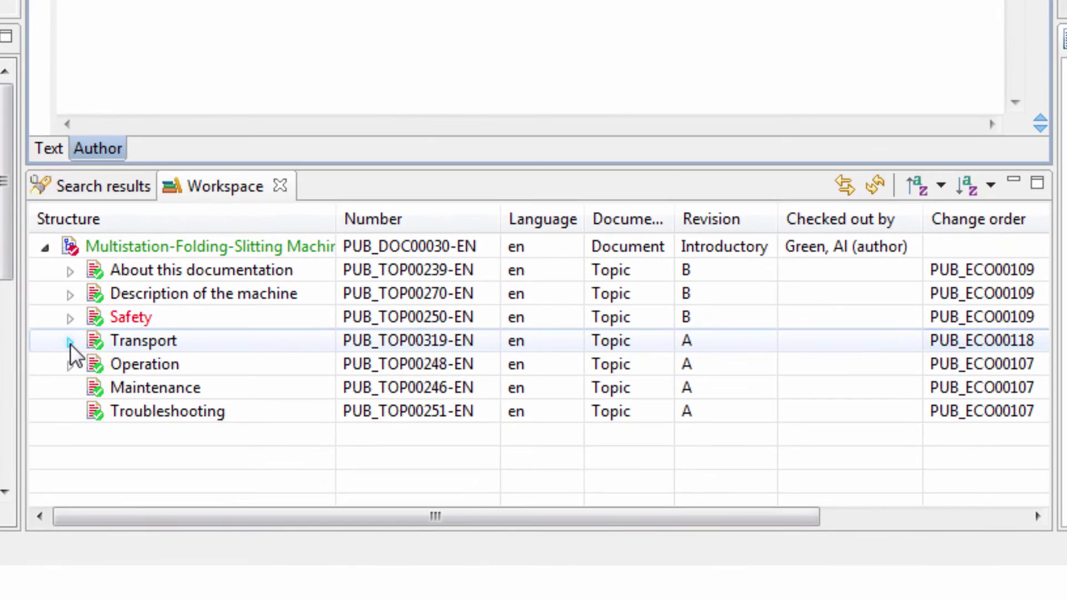
click(70, 341)
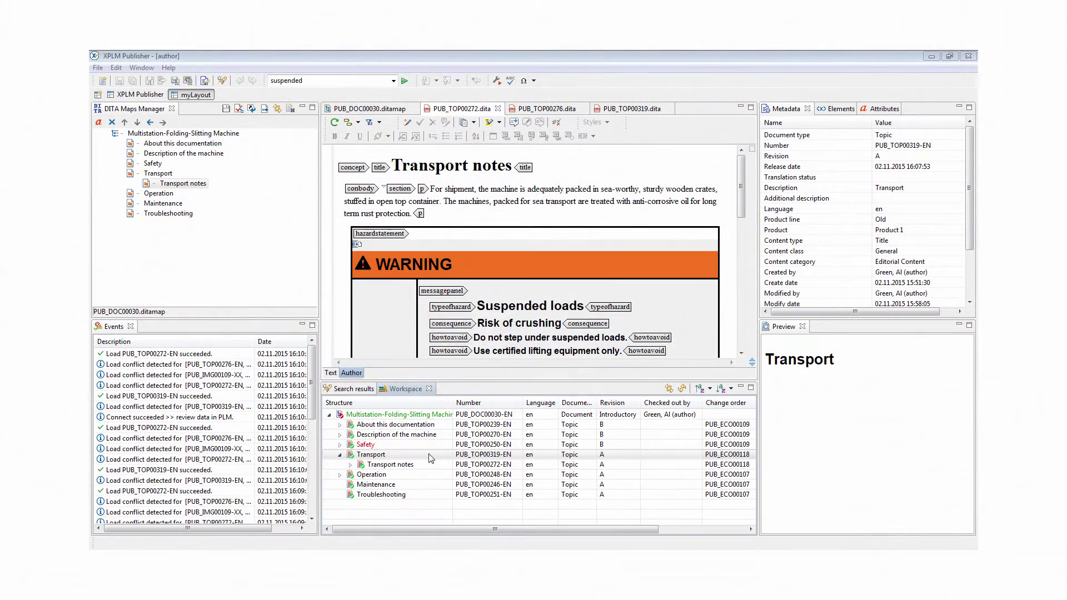
Assign the Transport topic to a new change order described 'Change required'
right_click(282, 347)
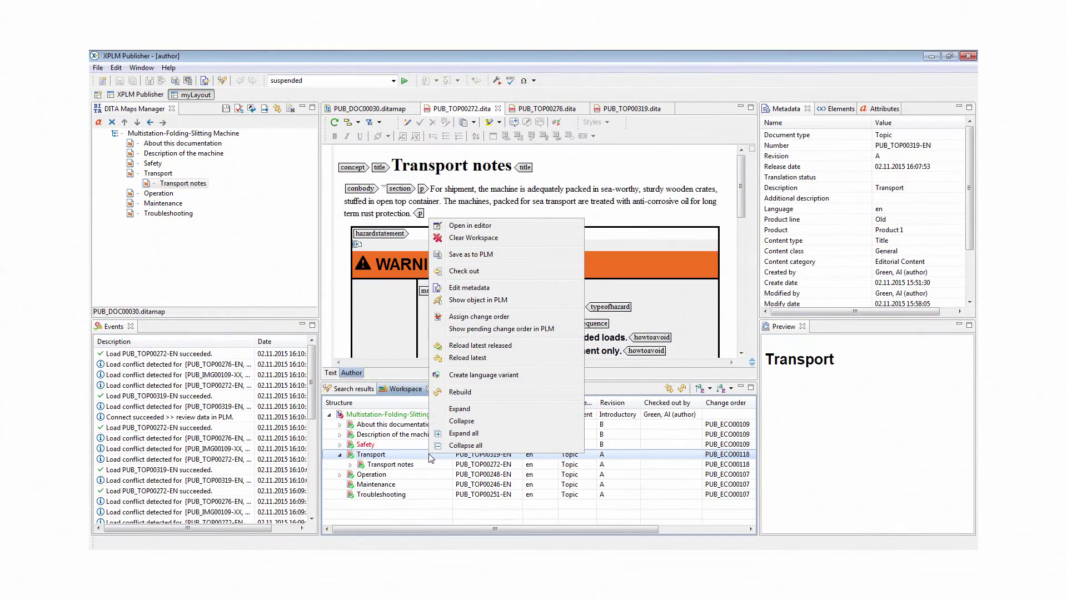
click(464, 317)
click(436, 265)
click(489, 327)
text(Change required)
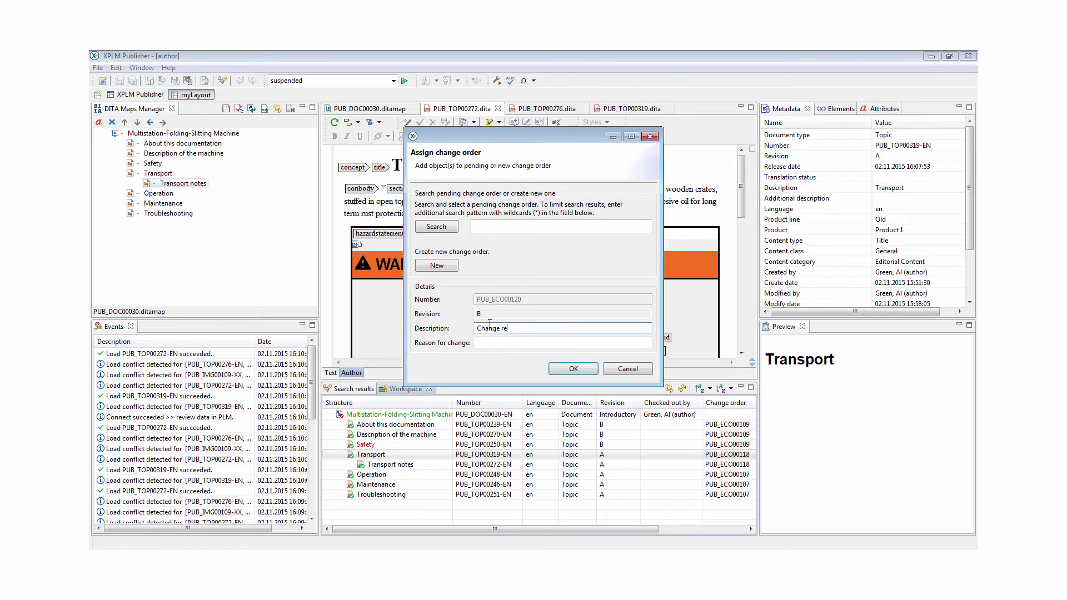
click(574, 371)
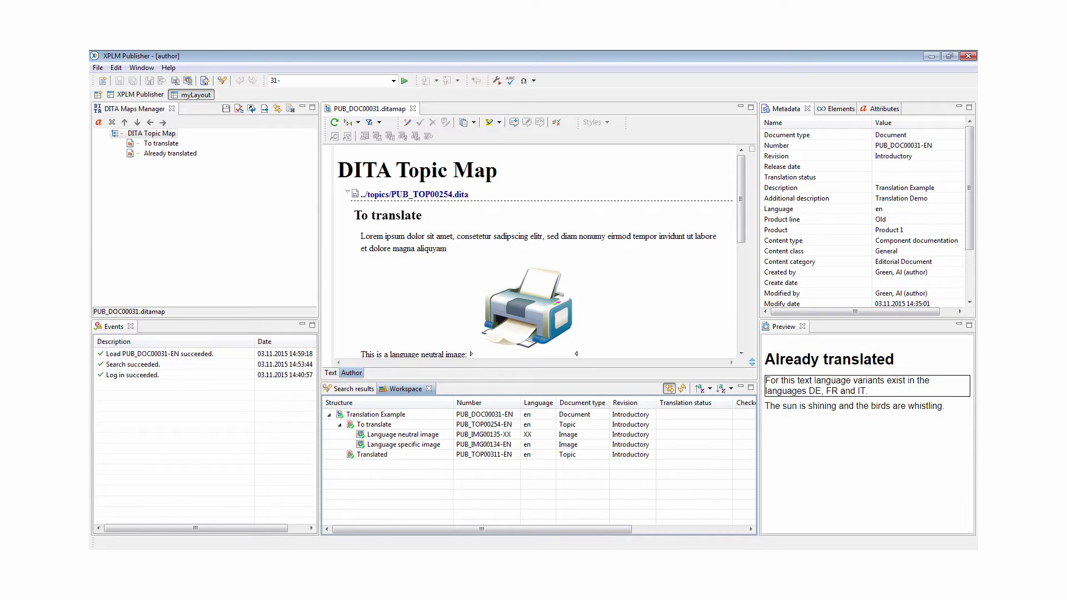
Start a language variant for the To translate topic, then cancel it
click(428, 426)
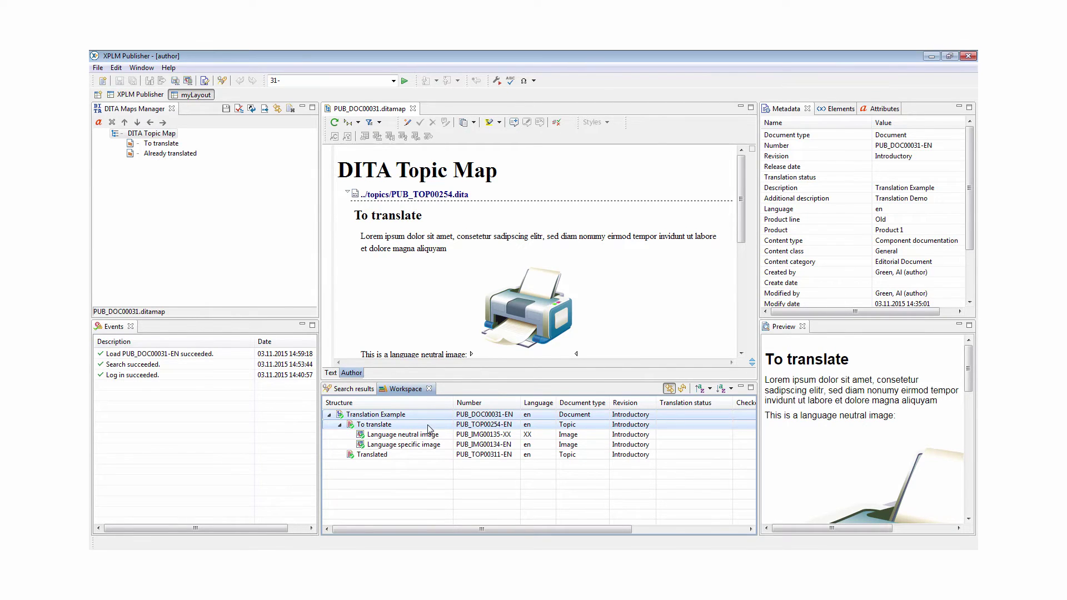
right_click(428, 426)
click(478, 348)
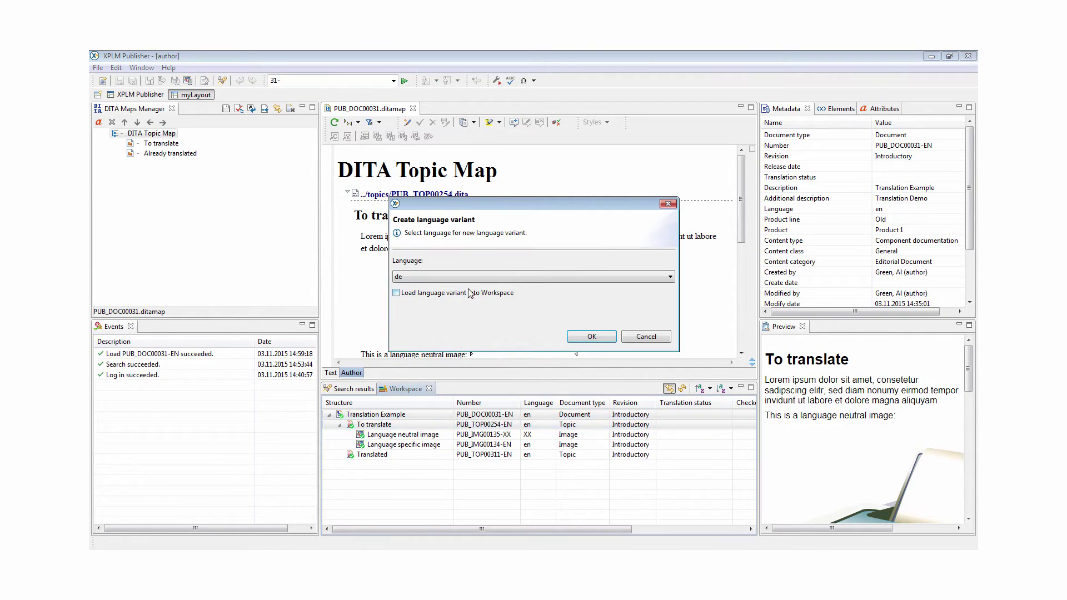
click(475, 276)
click(474, 276)
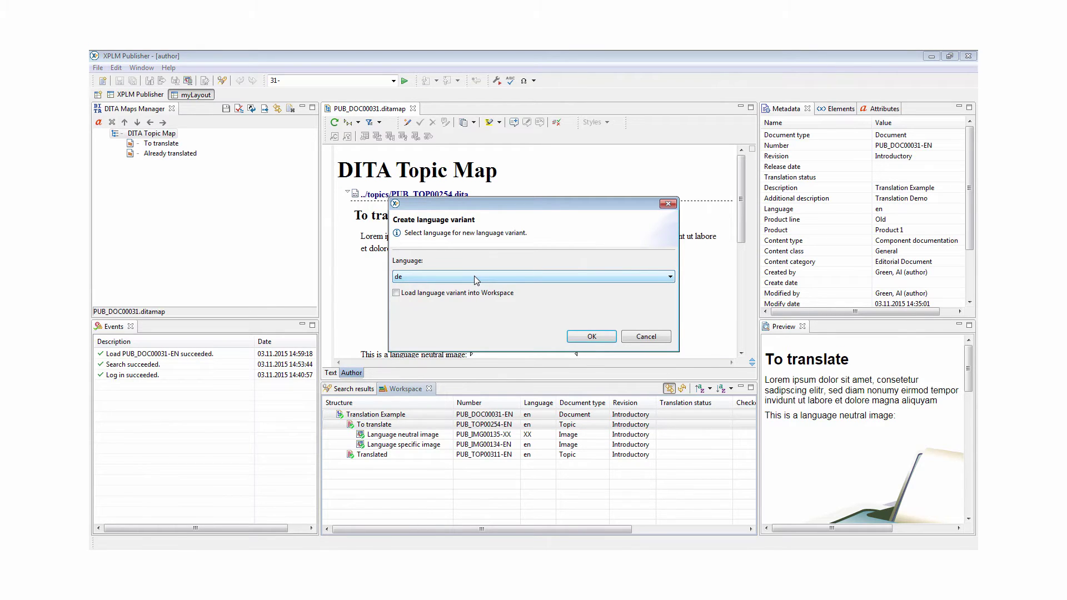
key(Return)
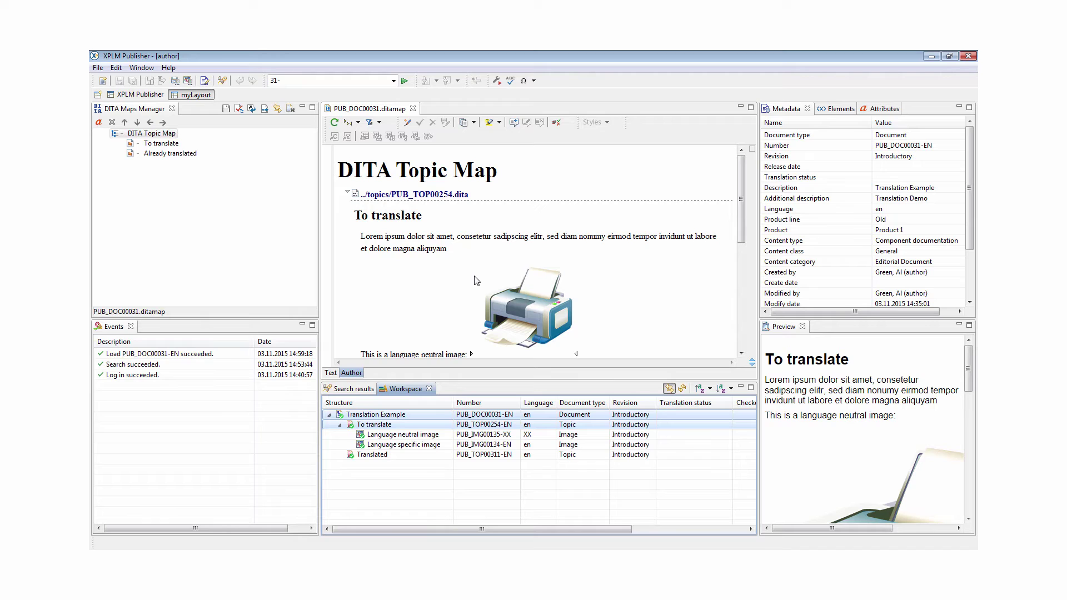
Create a French (fr) language variant of the Translation Example map
click(451, 418)
right_click(450, 418)
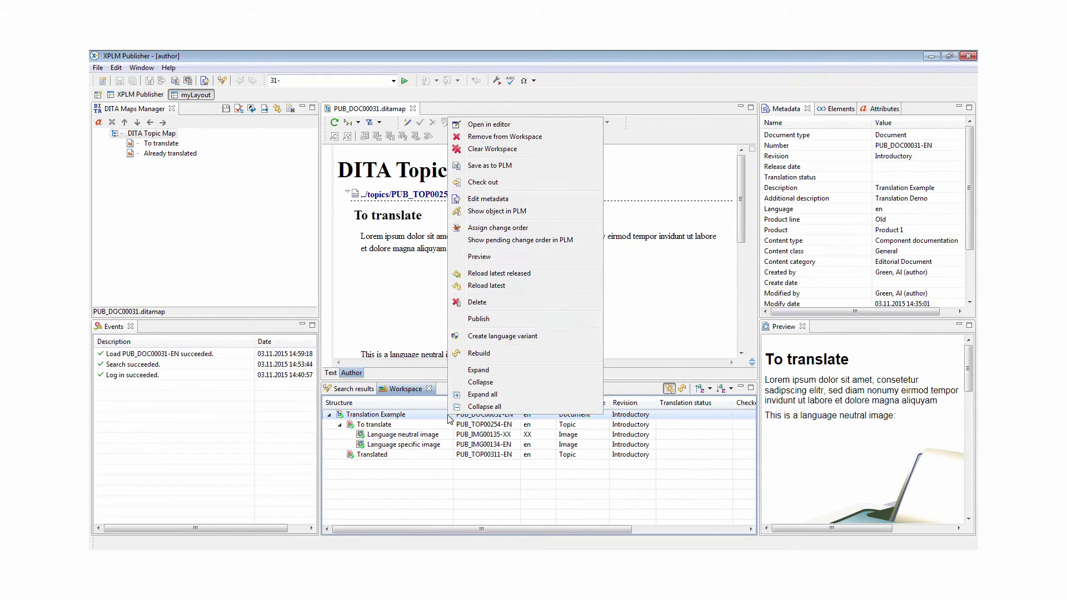
click(477, 337)
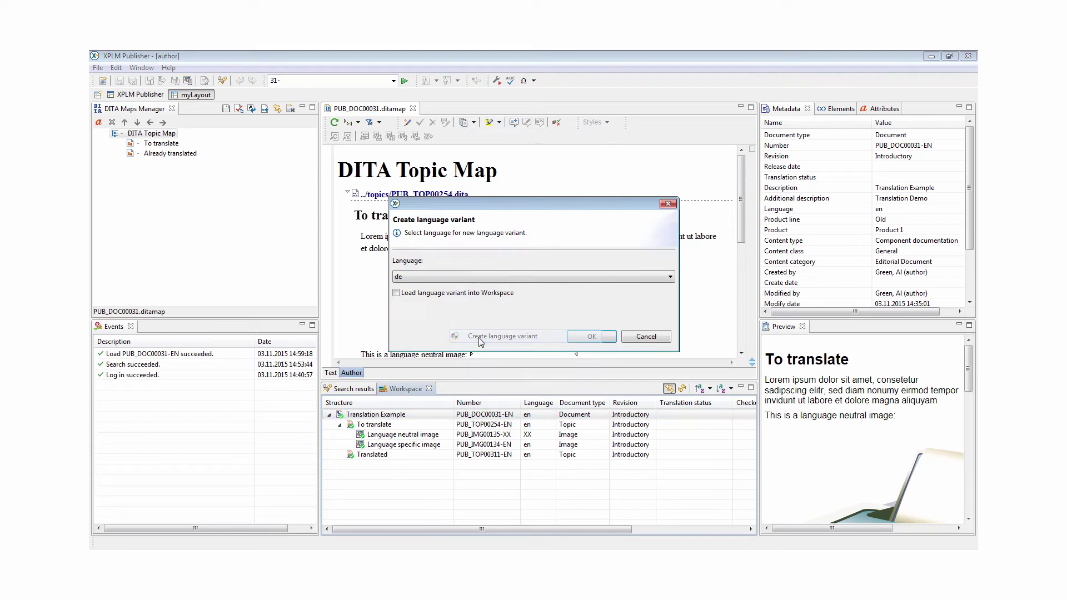
click(423, 277)
click(424, 313)
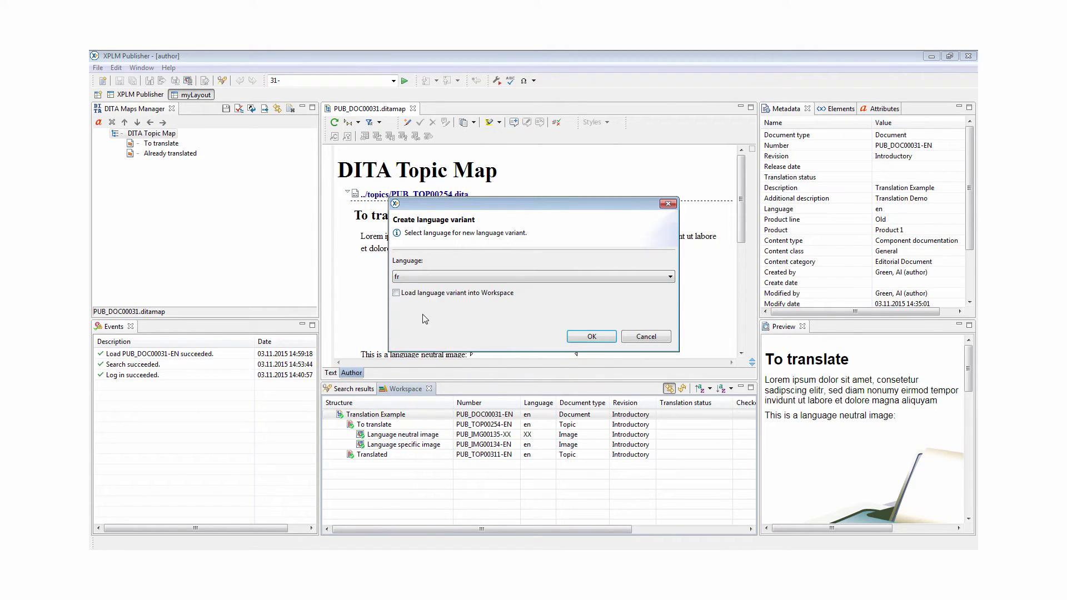
click(591, 337)
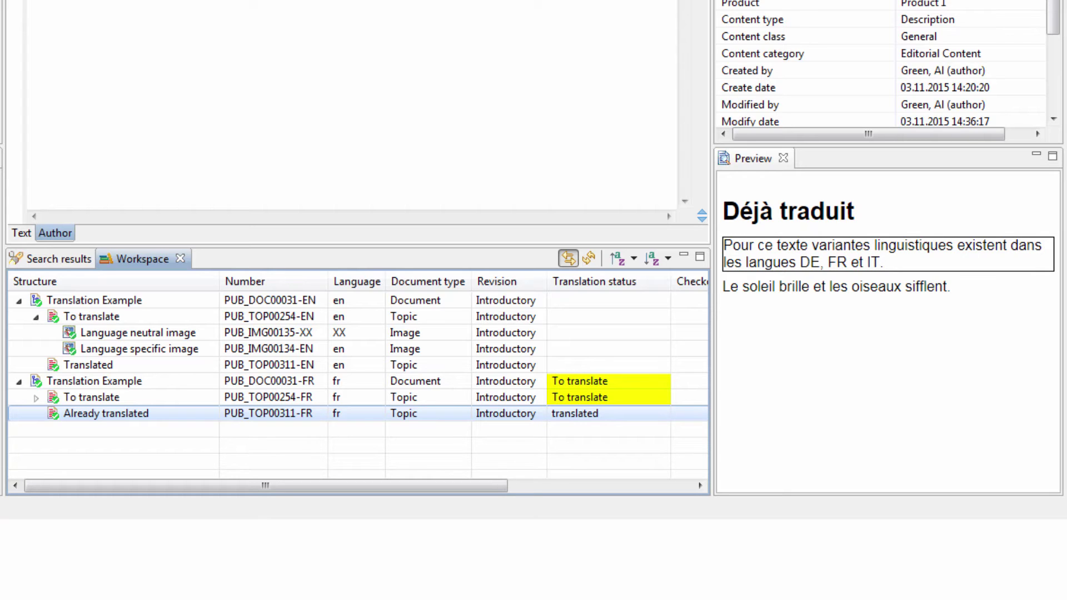
Export the French Translation Example map for translation to the default translations directory
click(178, 384)
right_click(178, 384)
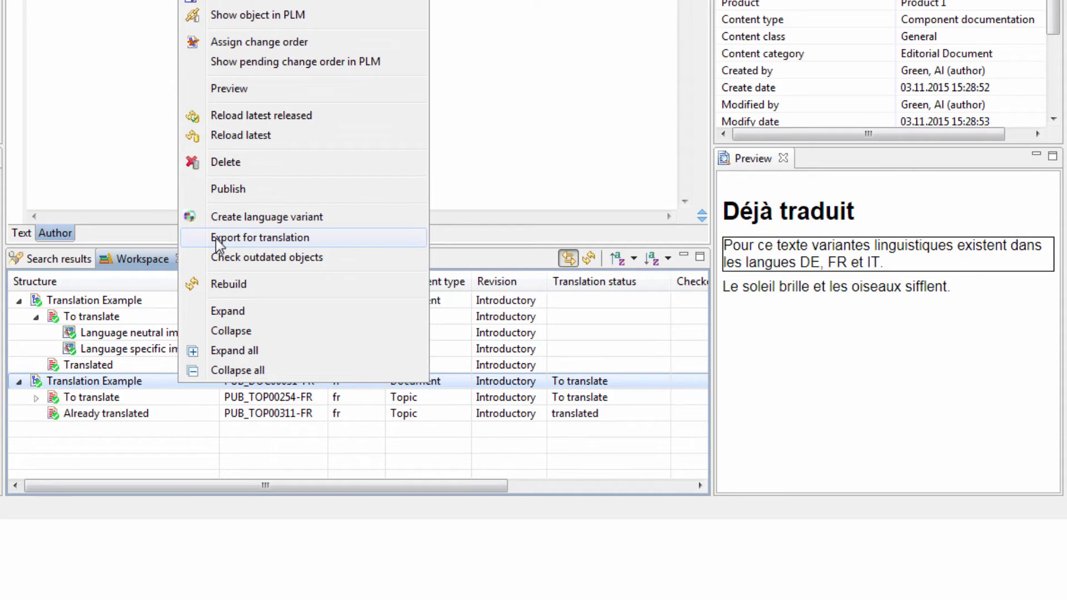
click(217, 237)
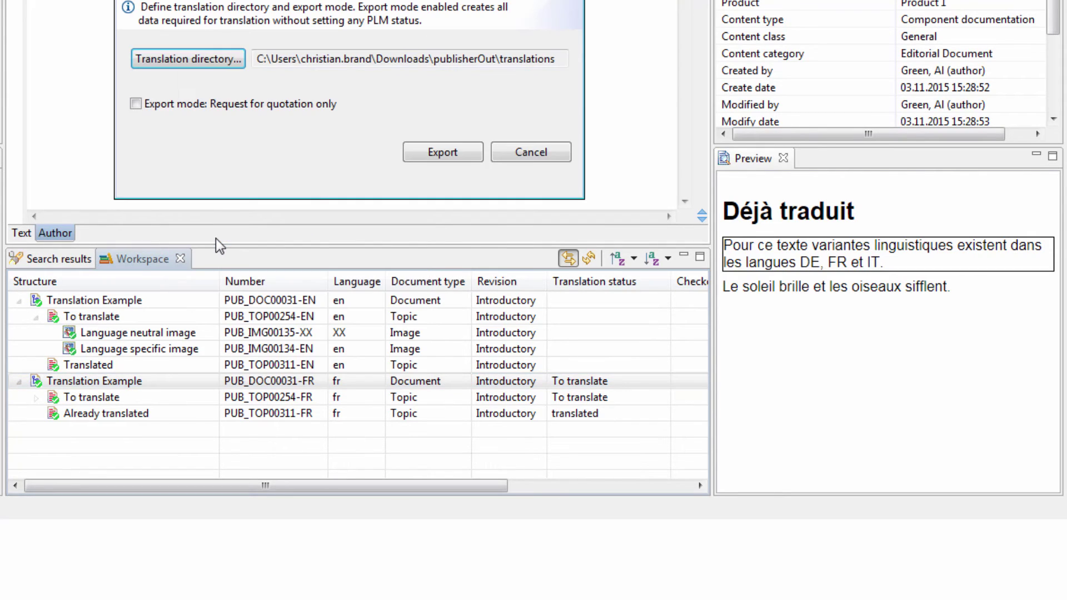
click(446, 153)
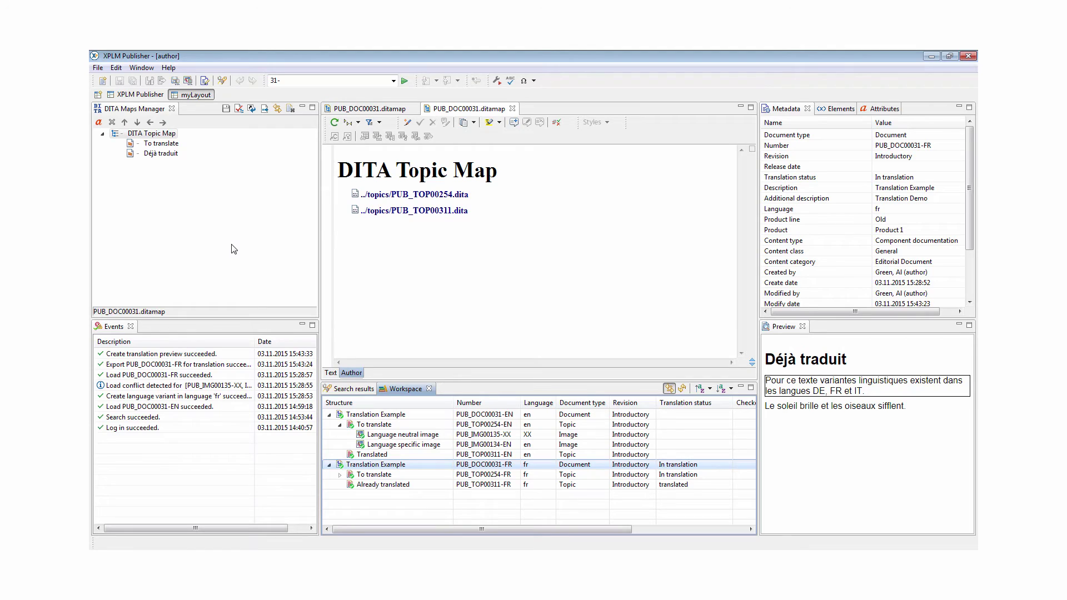
Import the translation from translations > PUB_DOC00031-FR-001 > import, bringing in the three translated objects
click(98, 67)
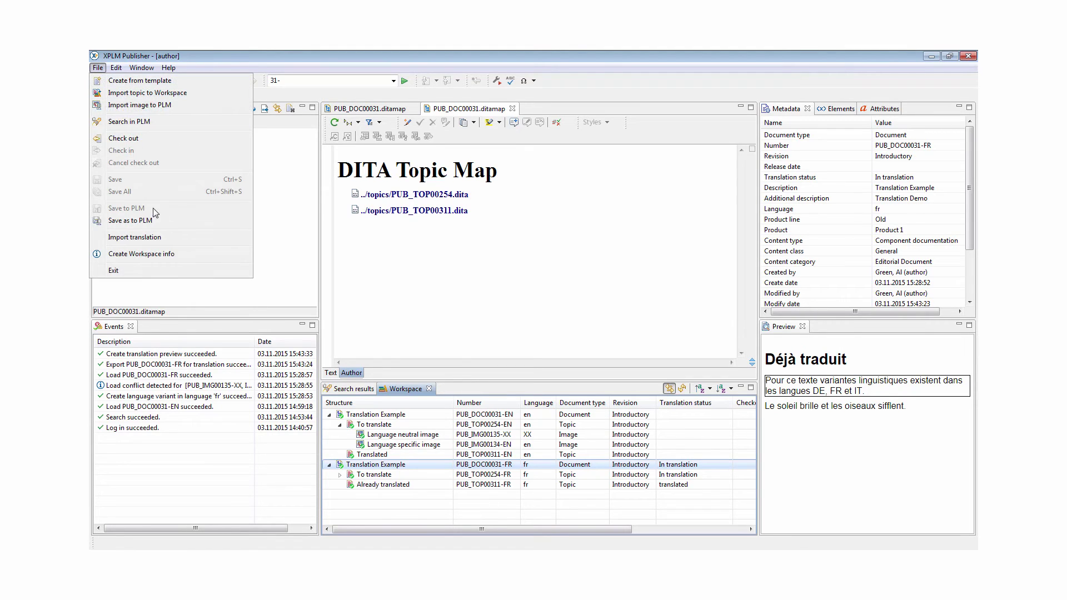
click(158, 237)
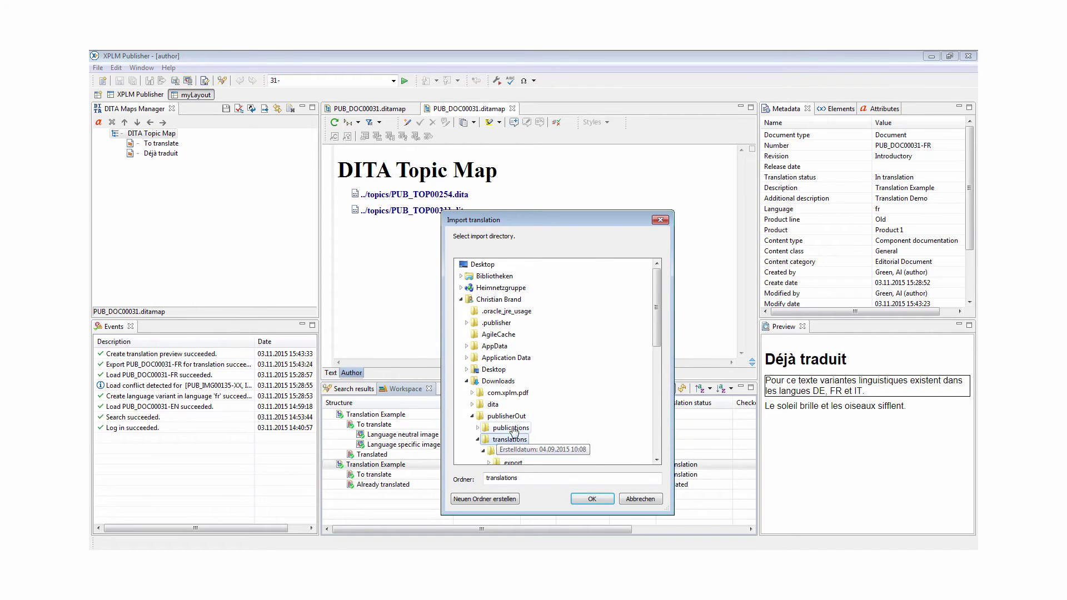
double_click(516, 439)
double_click(511, 404)
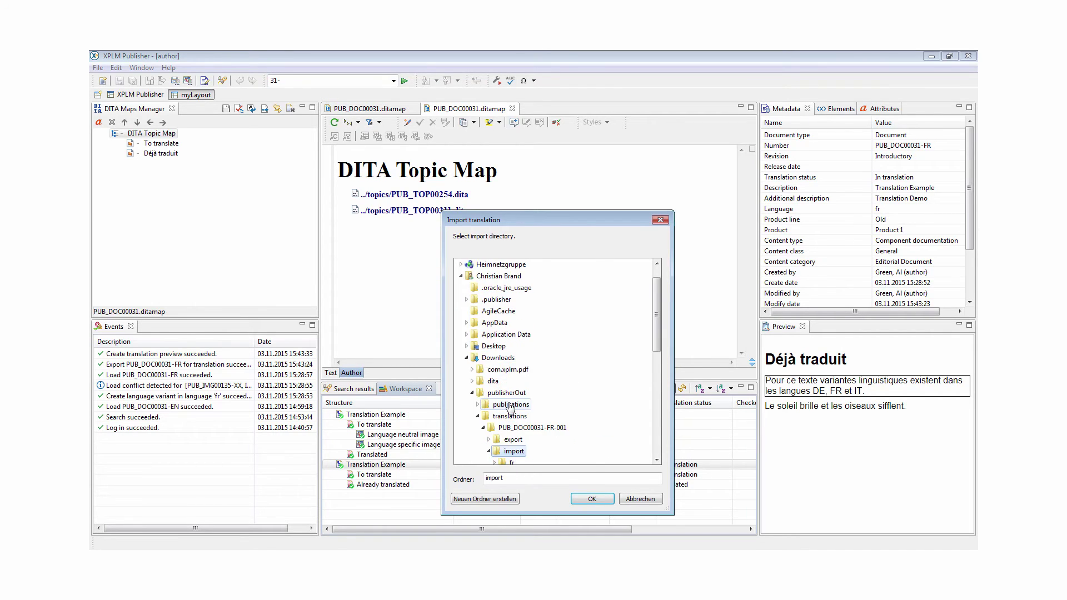
click(593, 500)
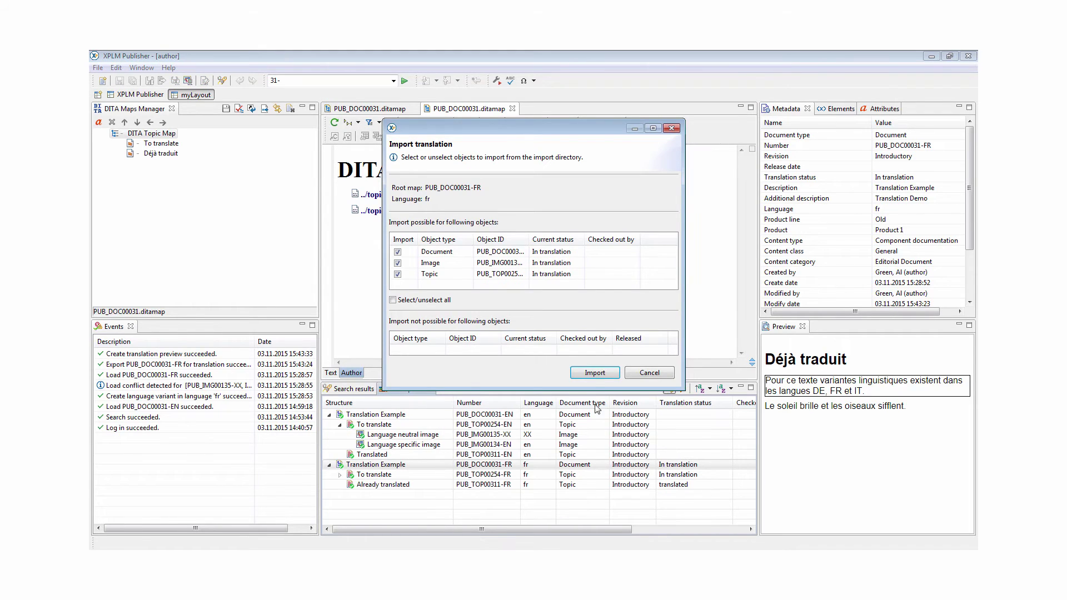
click(591, 372)
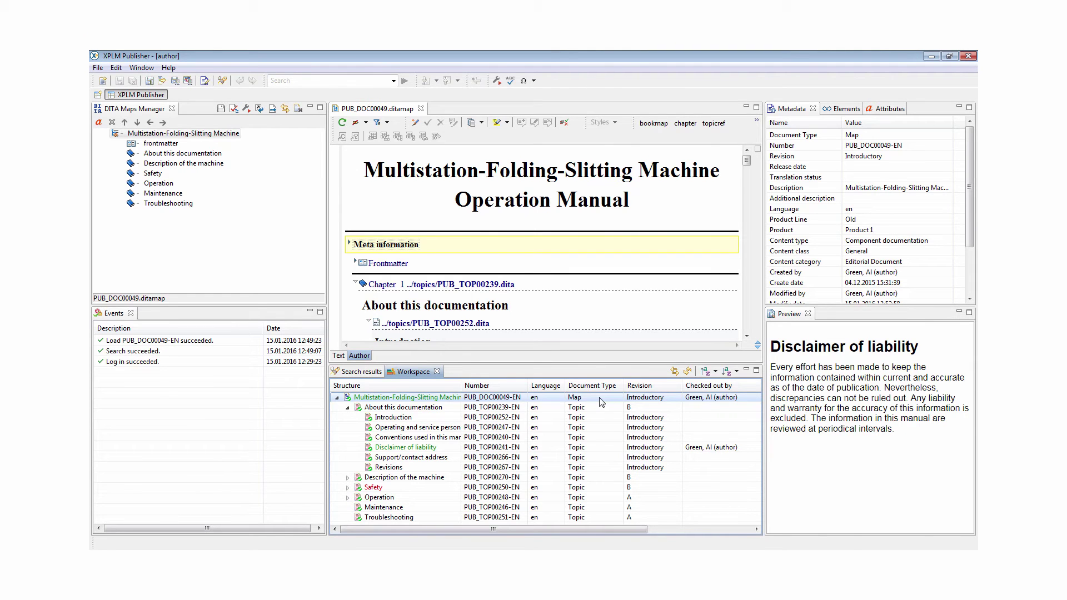
Publish the Multistation-Folding-Slitting Machine manual map with the PDF (standard) output format
right_click(600, 401)
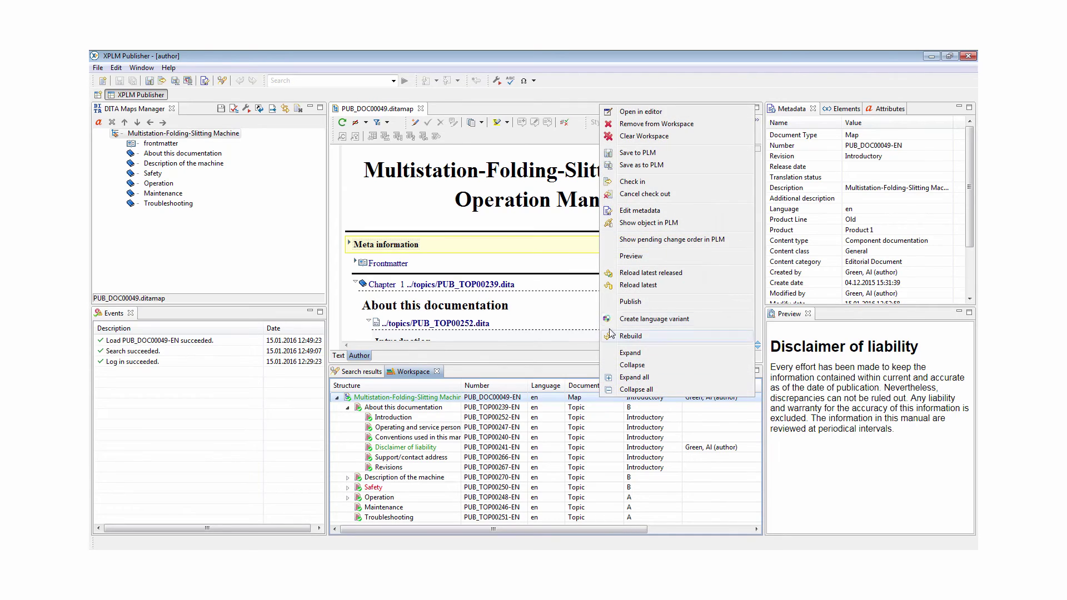
click(611, 305)
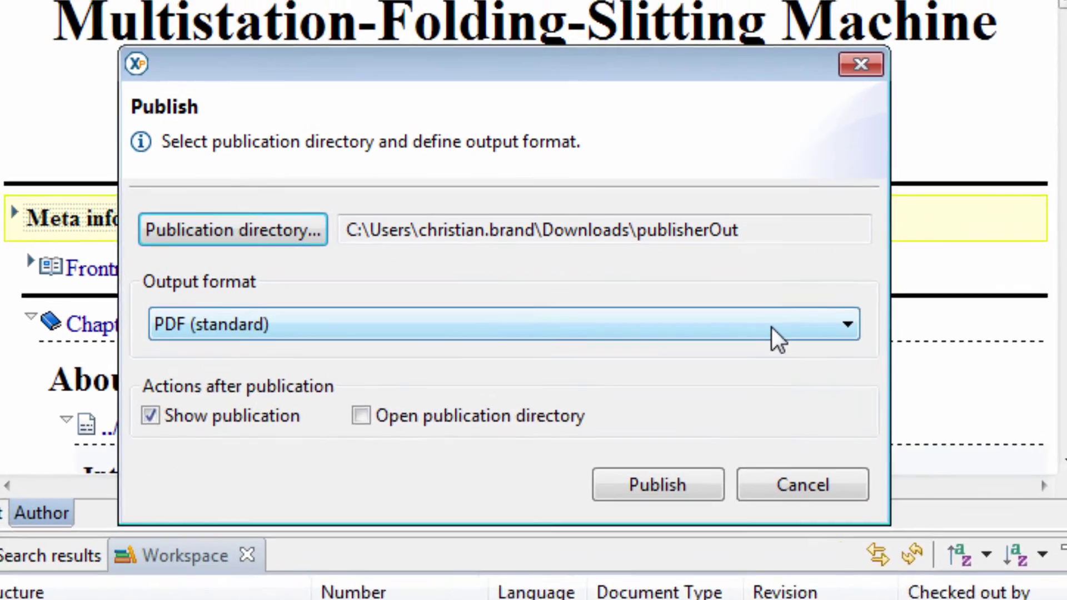
click(635, 285)
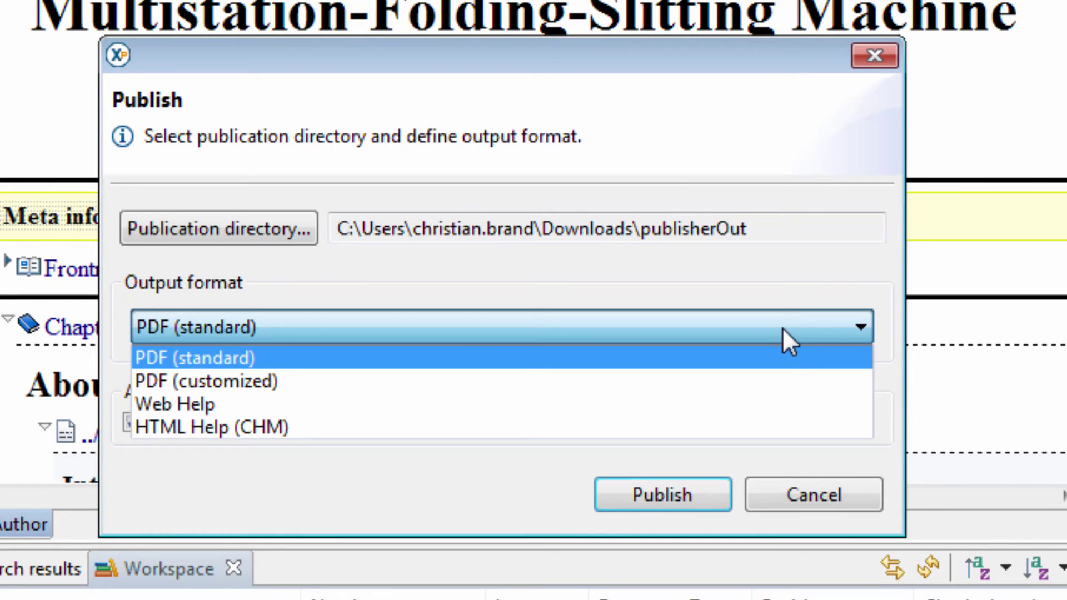
click(792, 356)
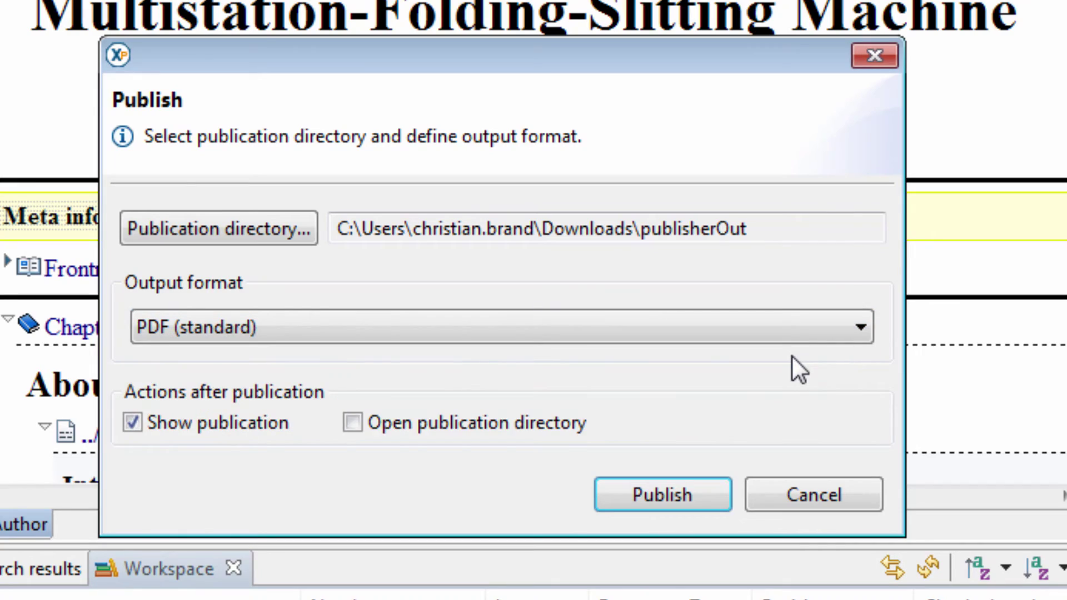
click(674, 506)
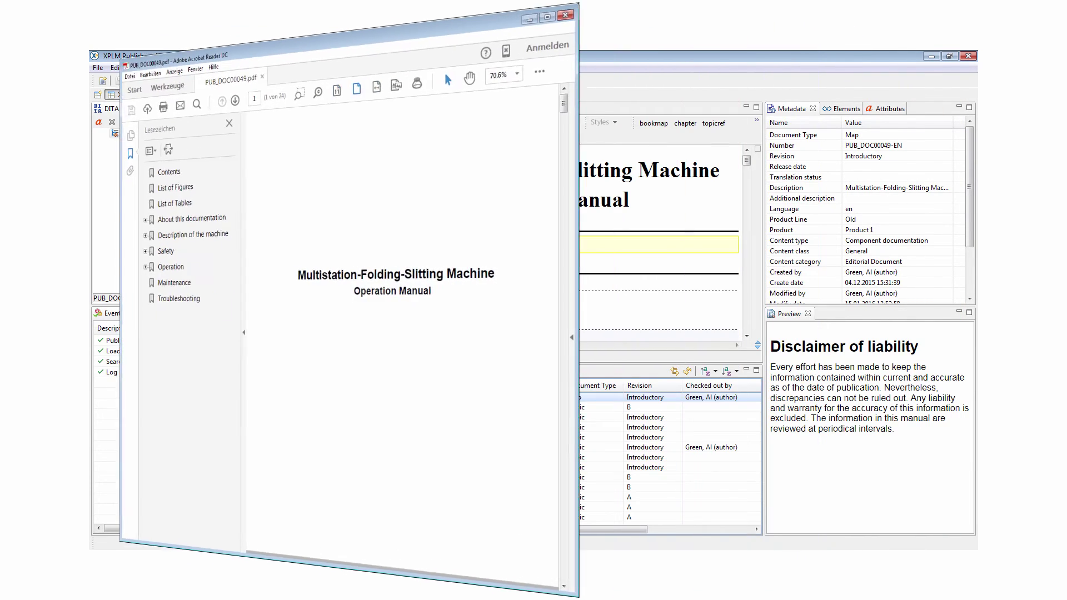
right_click(558, 399)
Publish the machine manual map again, switching the output format to PDF (customized)
click(567, 306)
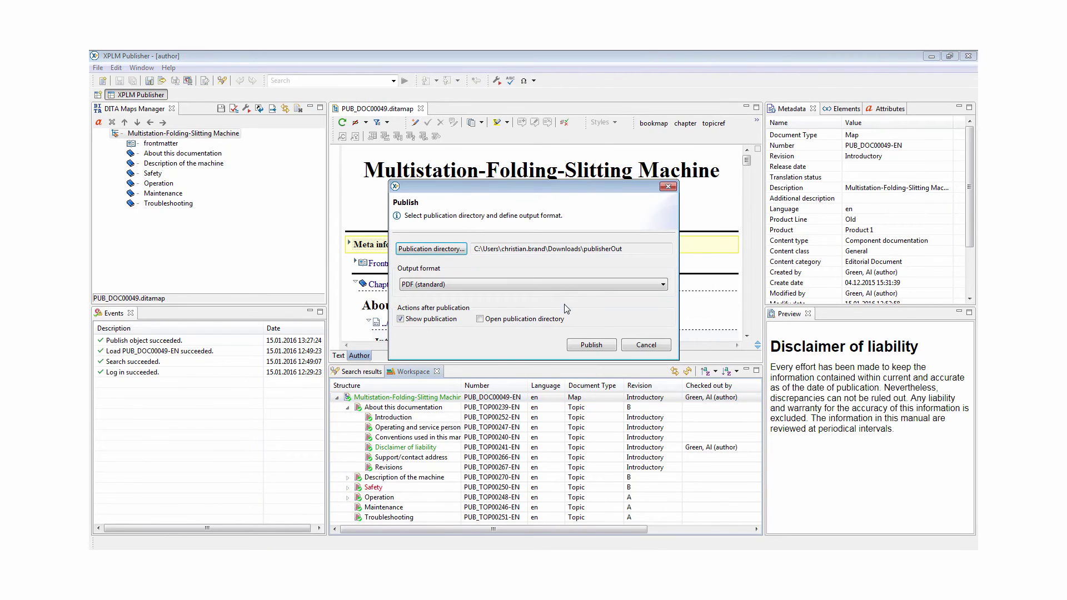
click(562, 284)
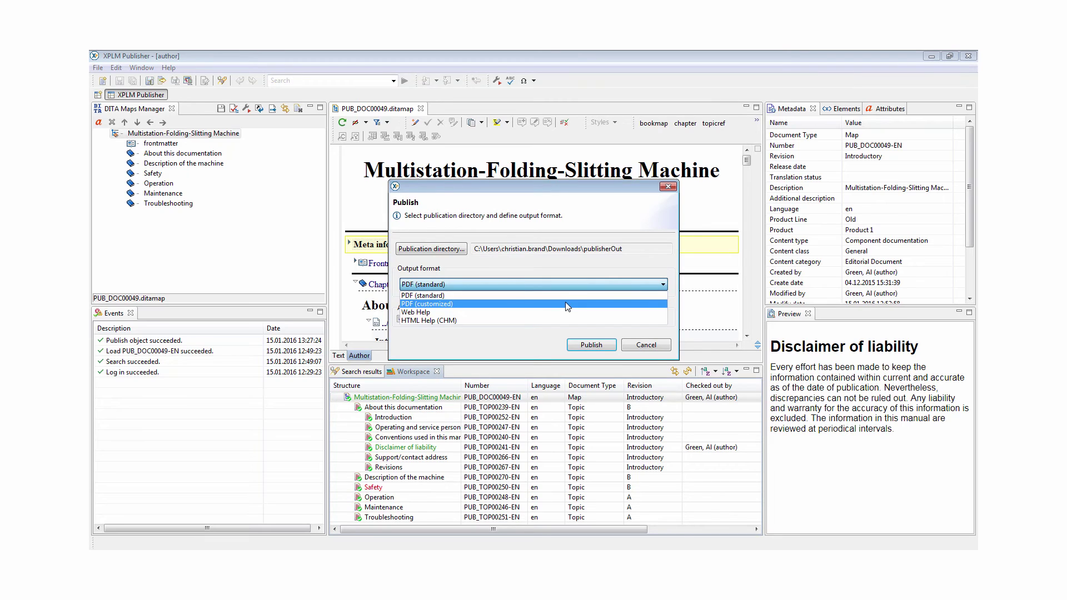
click(567, 305)
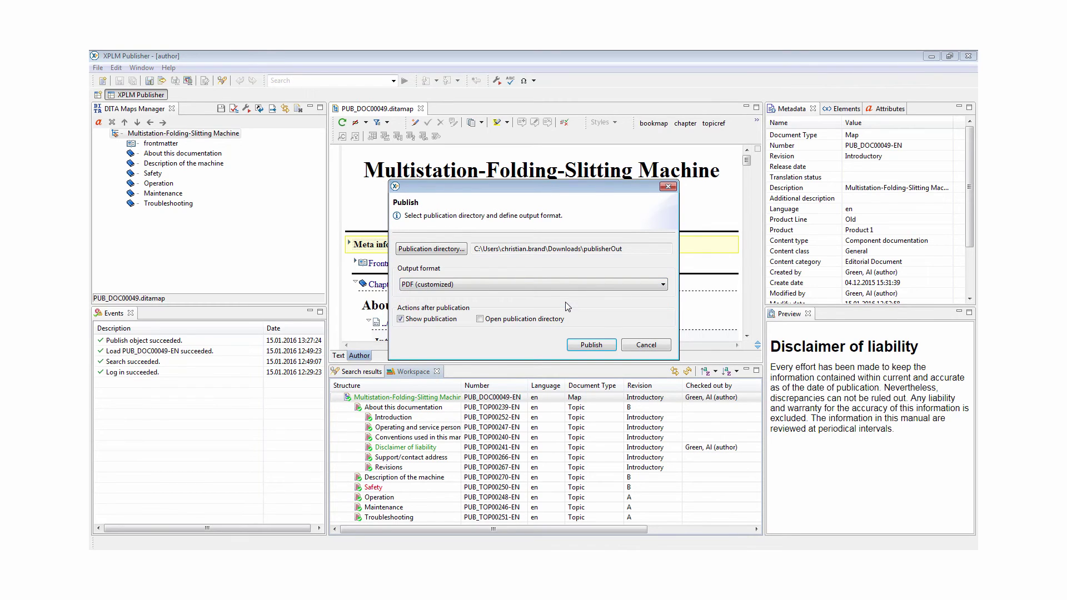
click(589, 345)
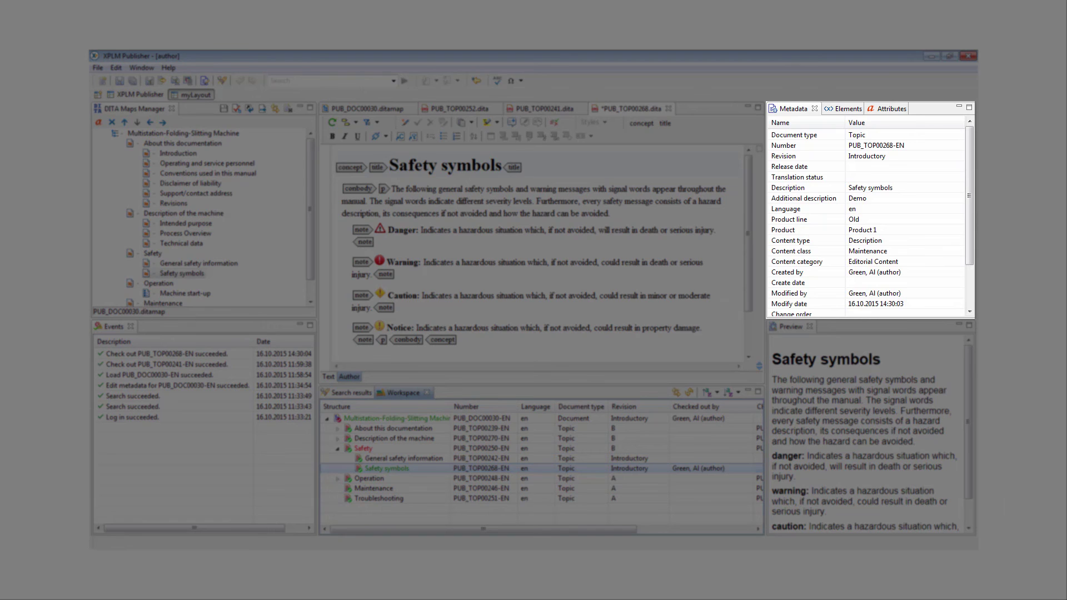
Show the available elements list, then the Safety symbols title element's attributes in the right panel
click(836, 109)
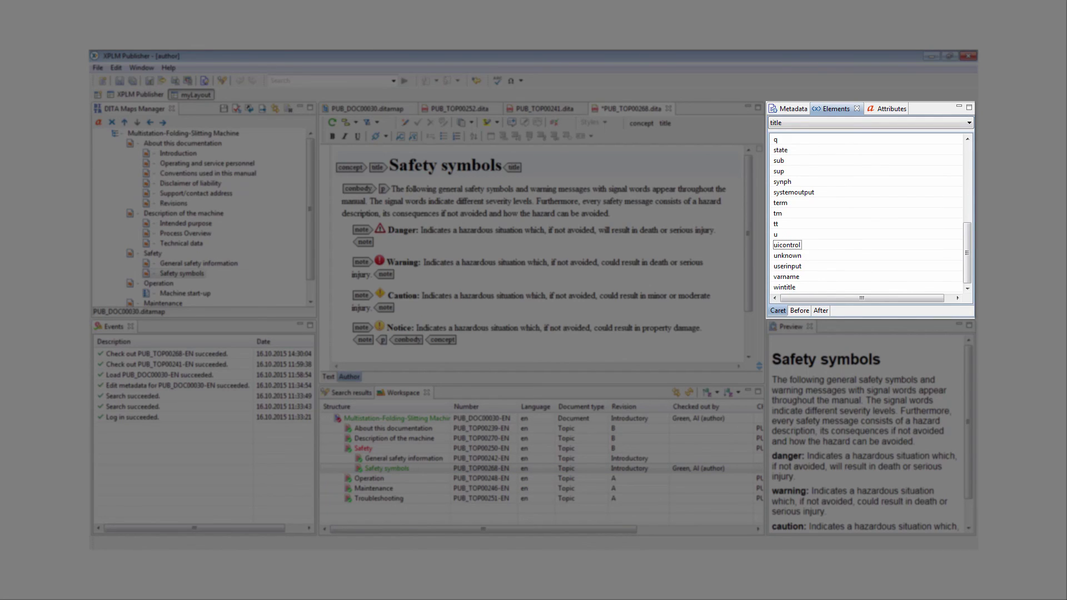
click(879, 108)
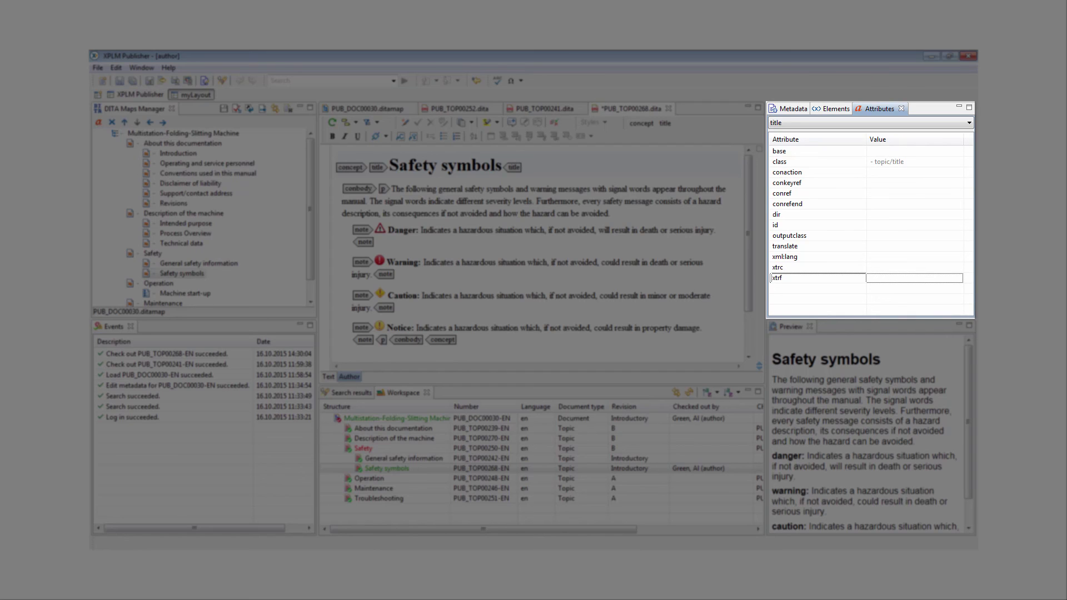